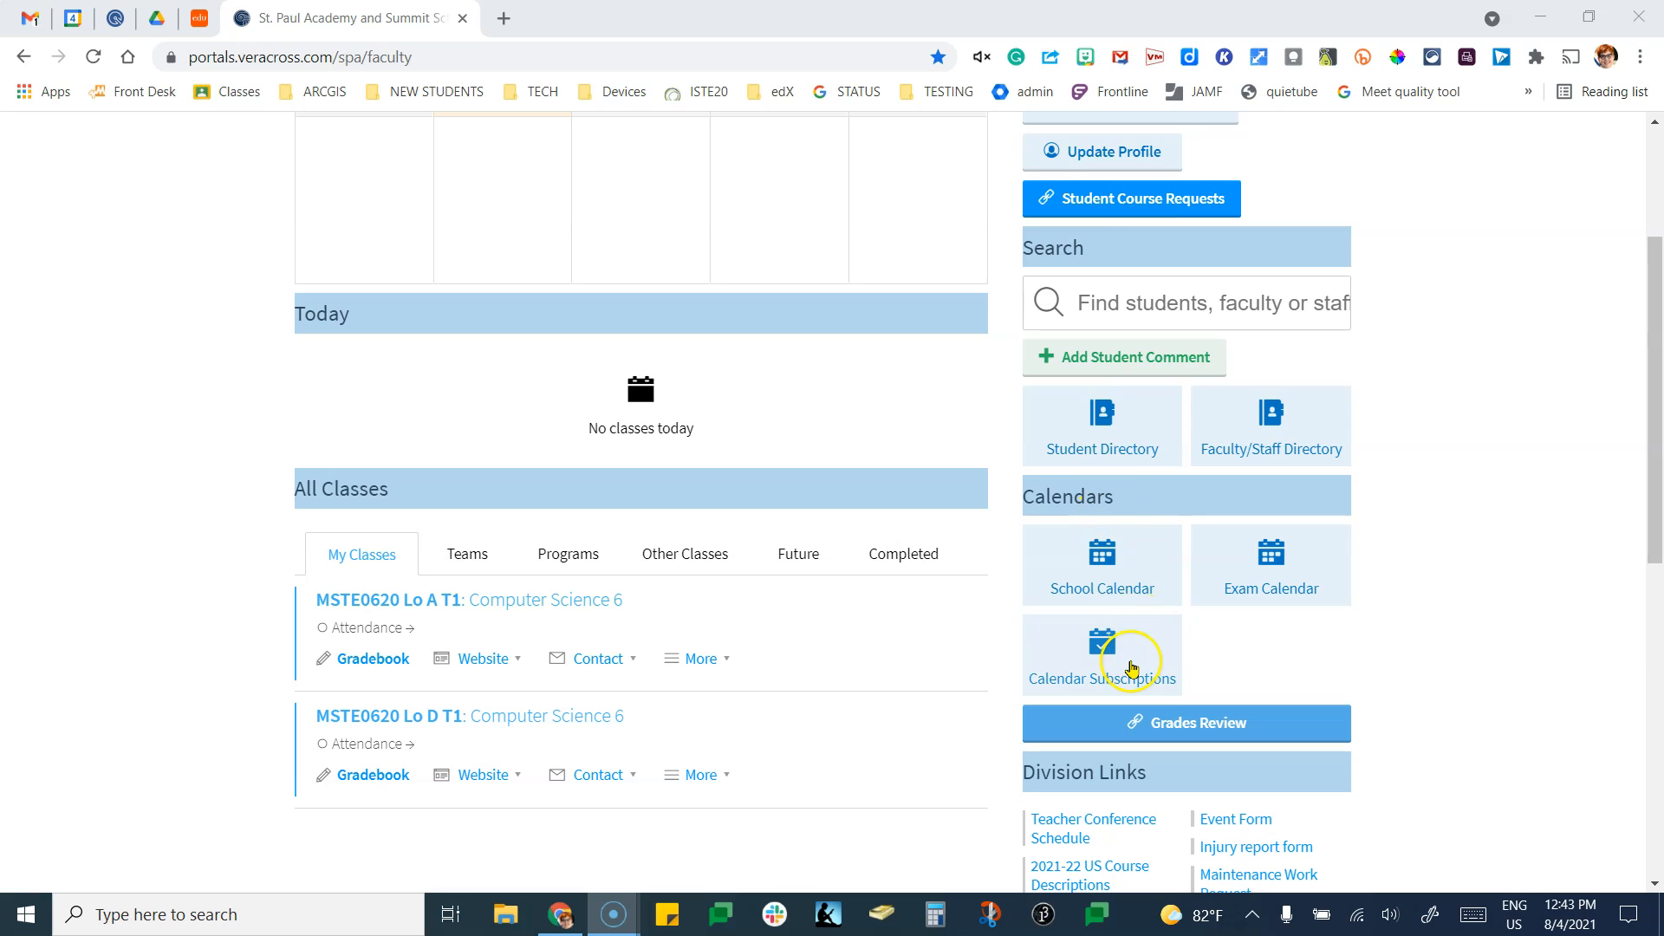
Open the Calendar Subscriptions tile from the Veracross faculty portal's Calendars section.
left_click(1127, 665)
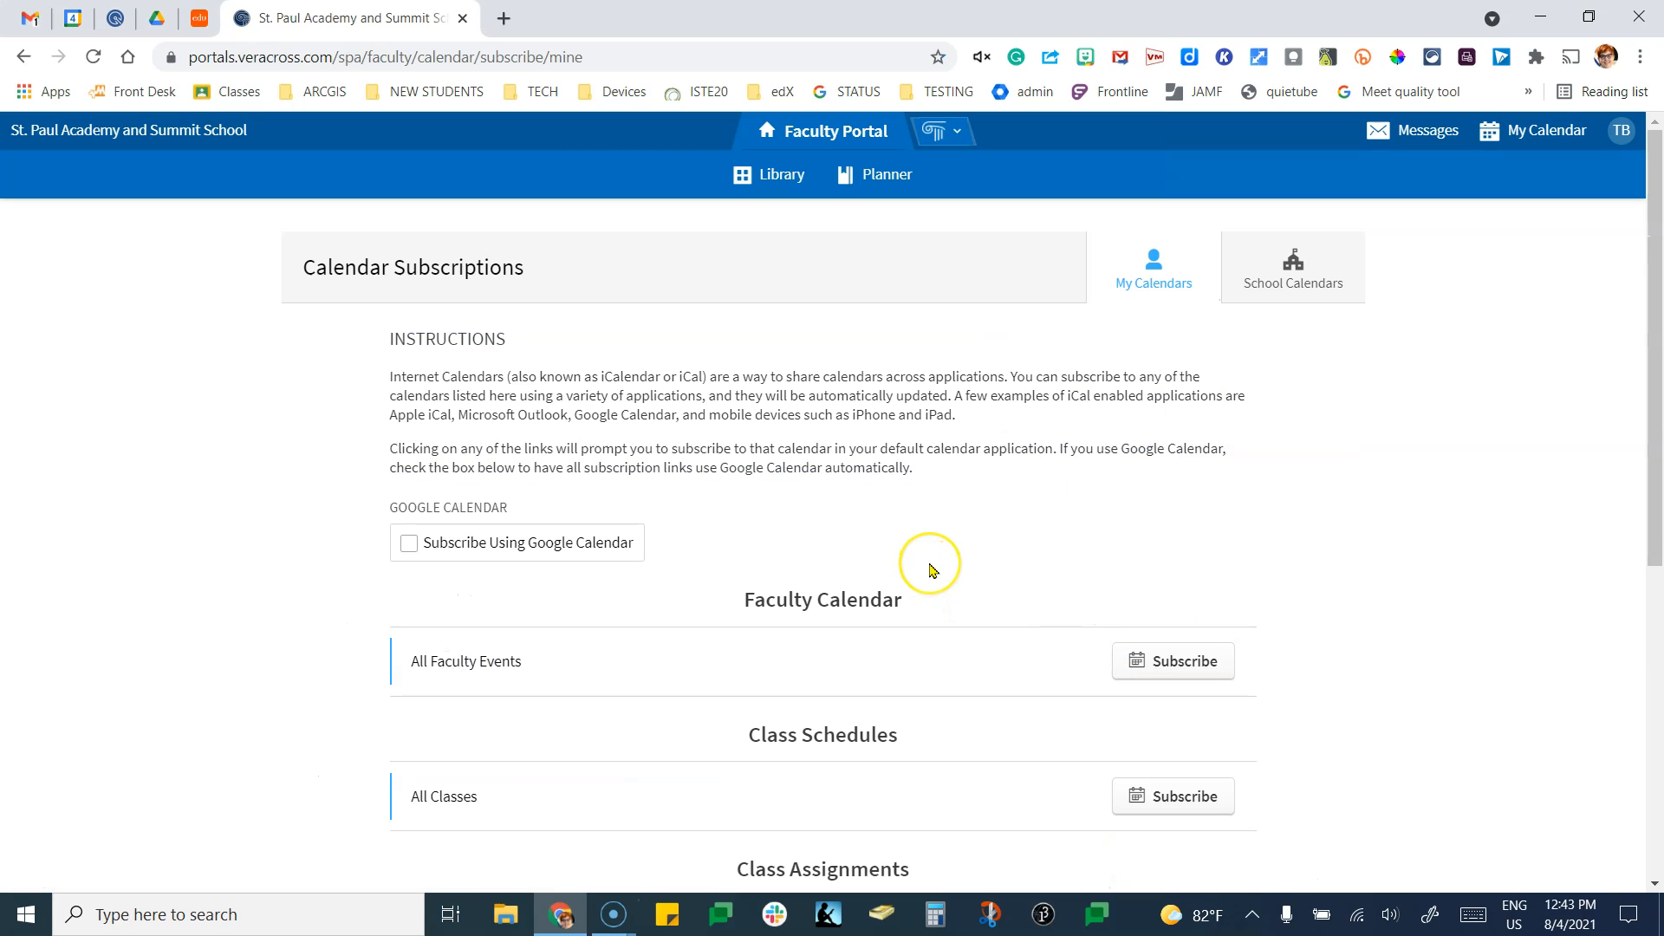
Copy the link address of the All Classes Subscribe button under Class Schedules.
scroll(932, 569, "down", 1)
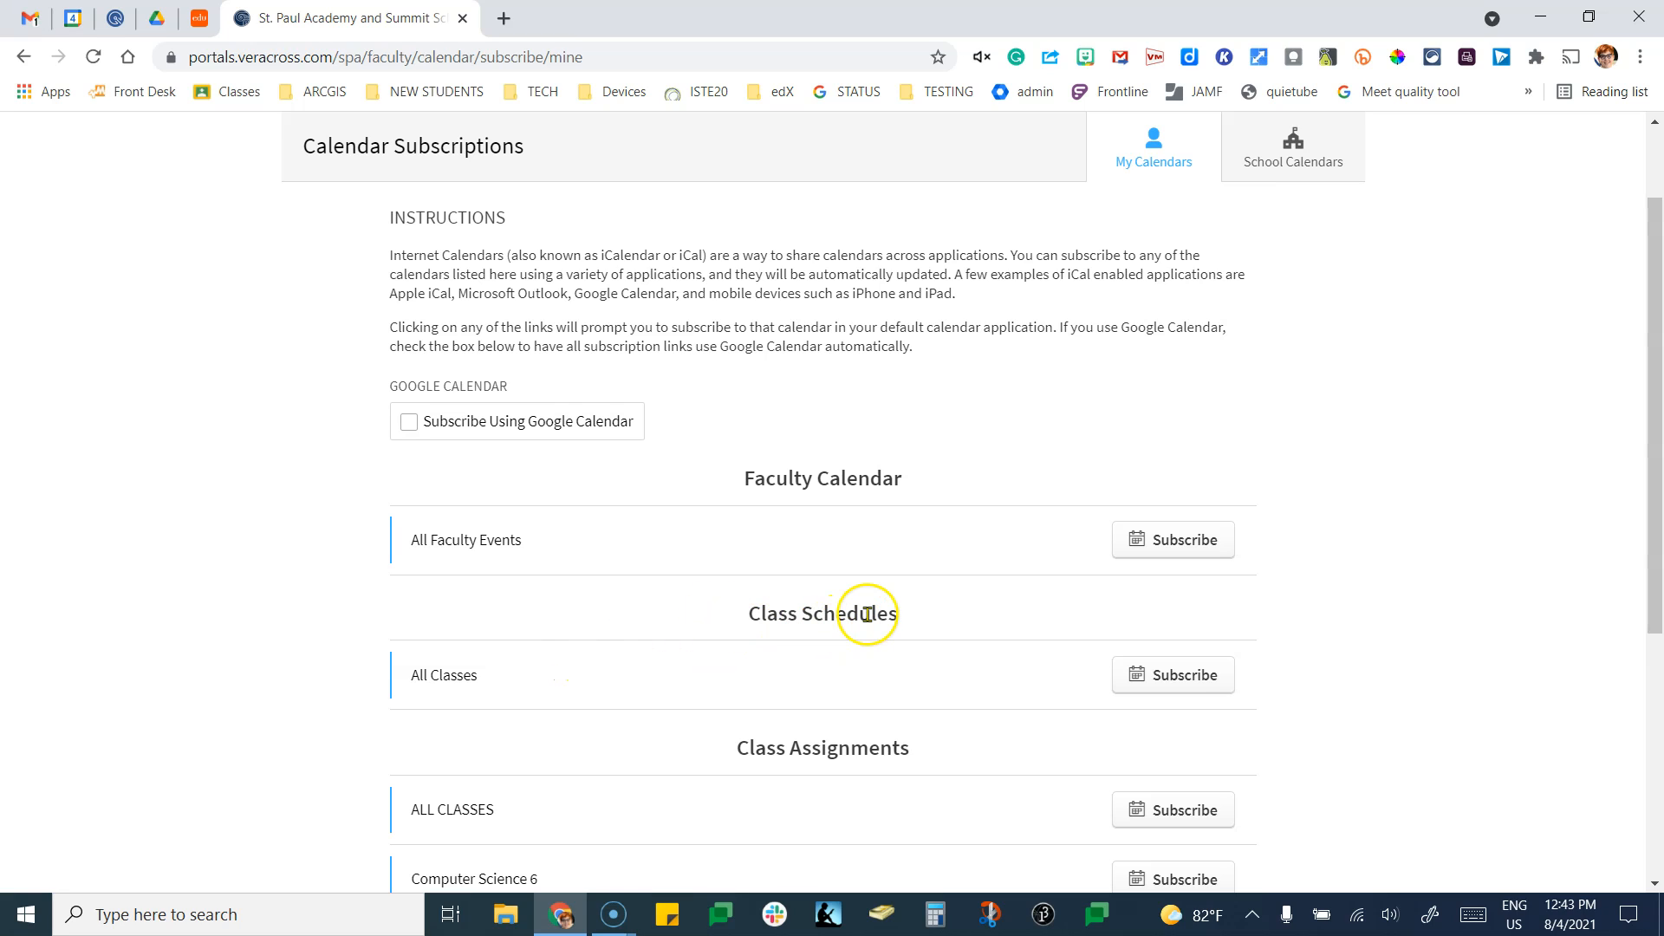
right_click(1214, 674)
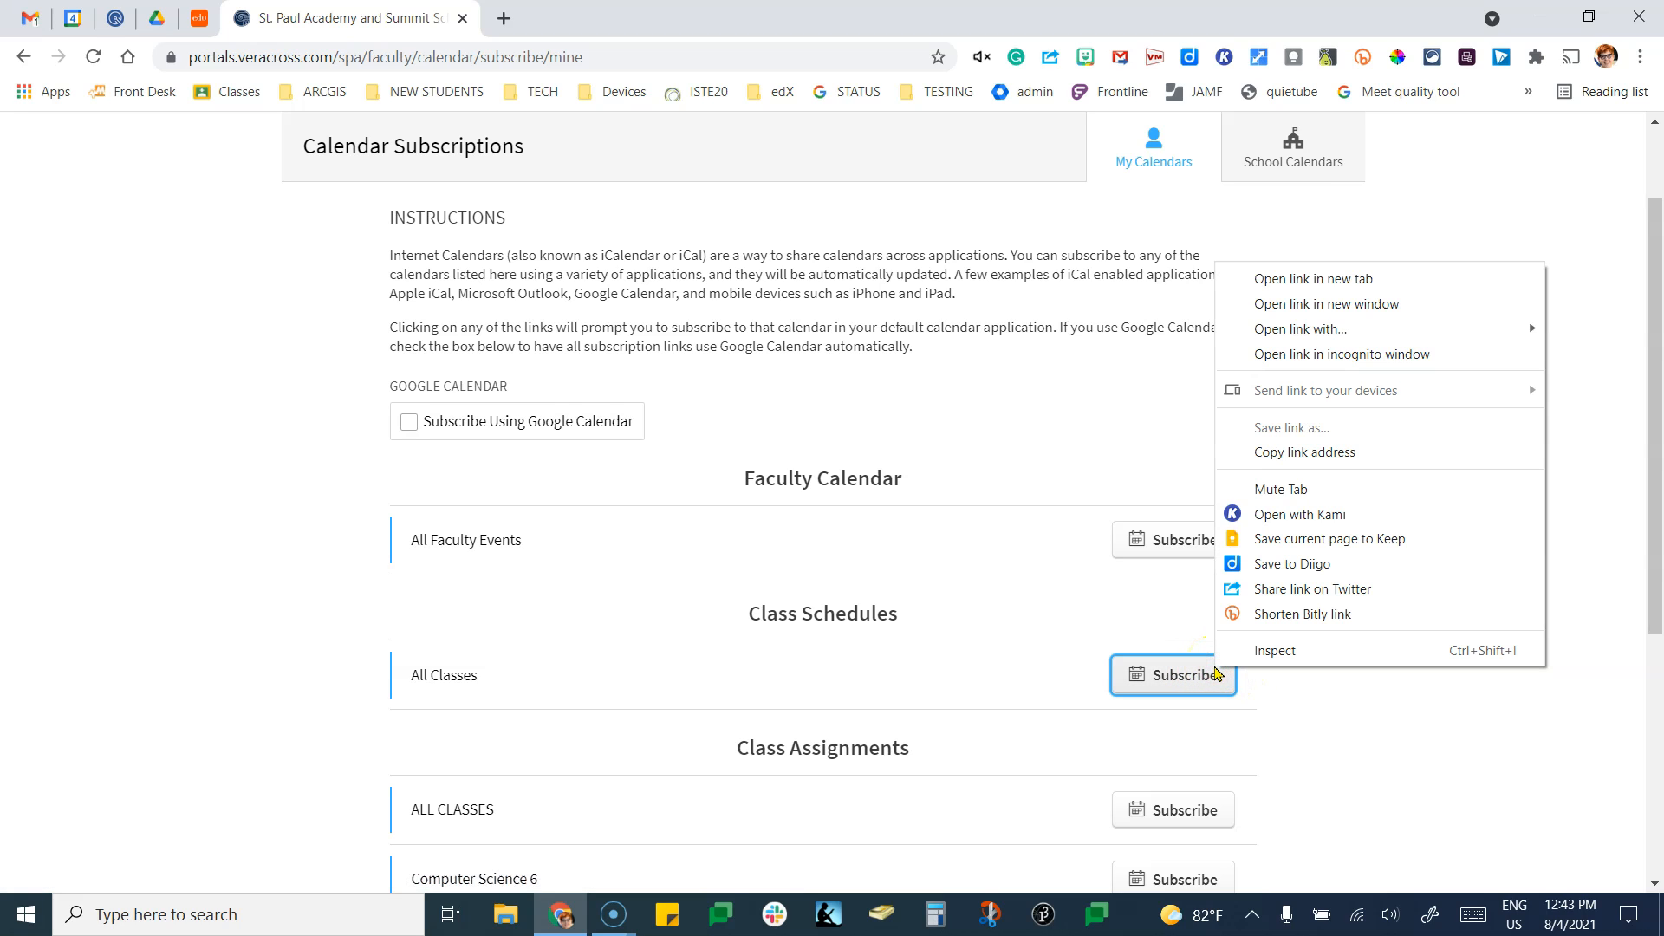
left_click(1267, 455)
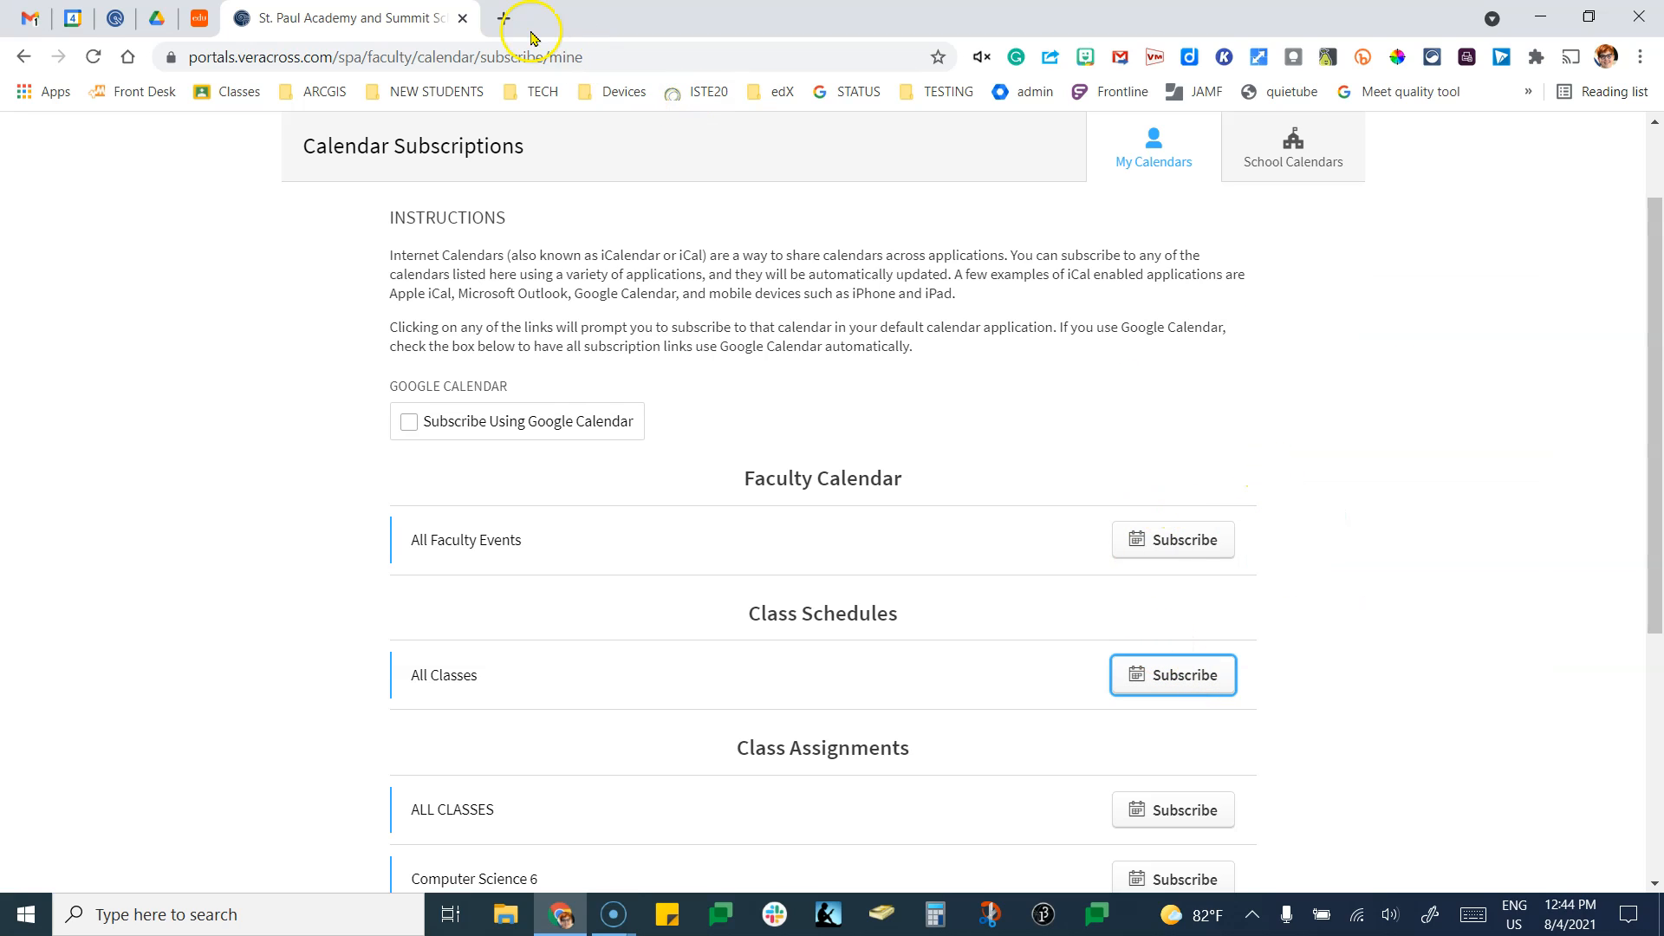
Paste the copied All Classes subscription link into a new Chrome tab's address bar.
left_click(503, 20)
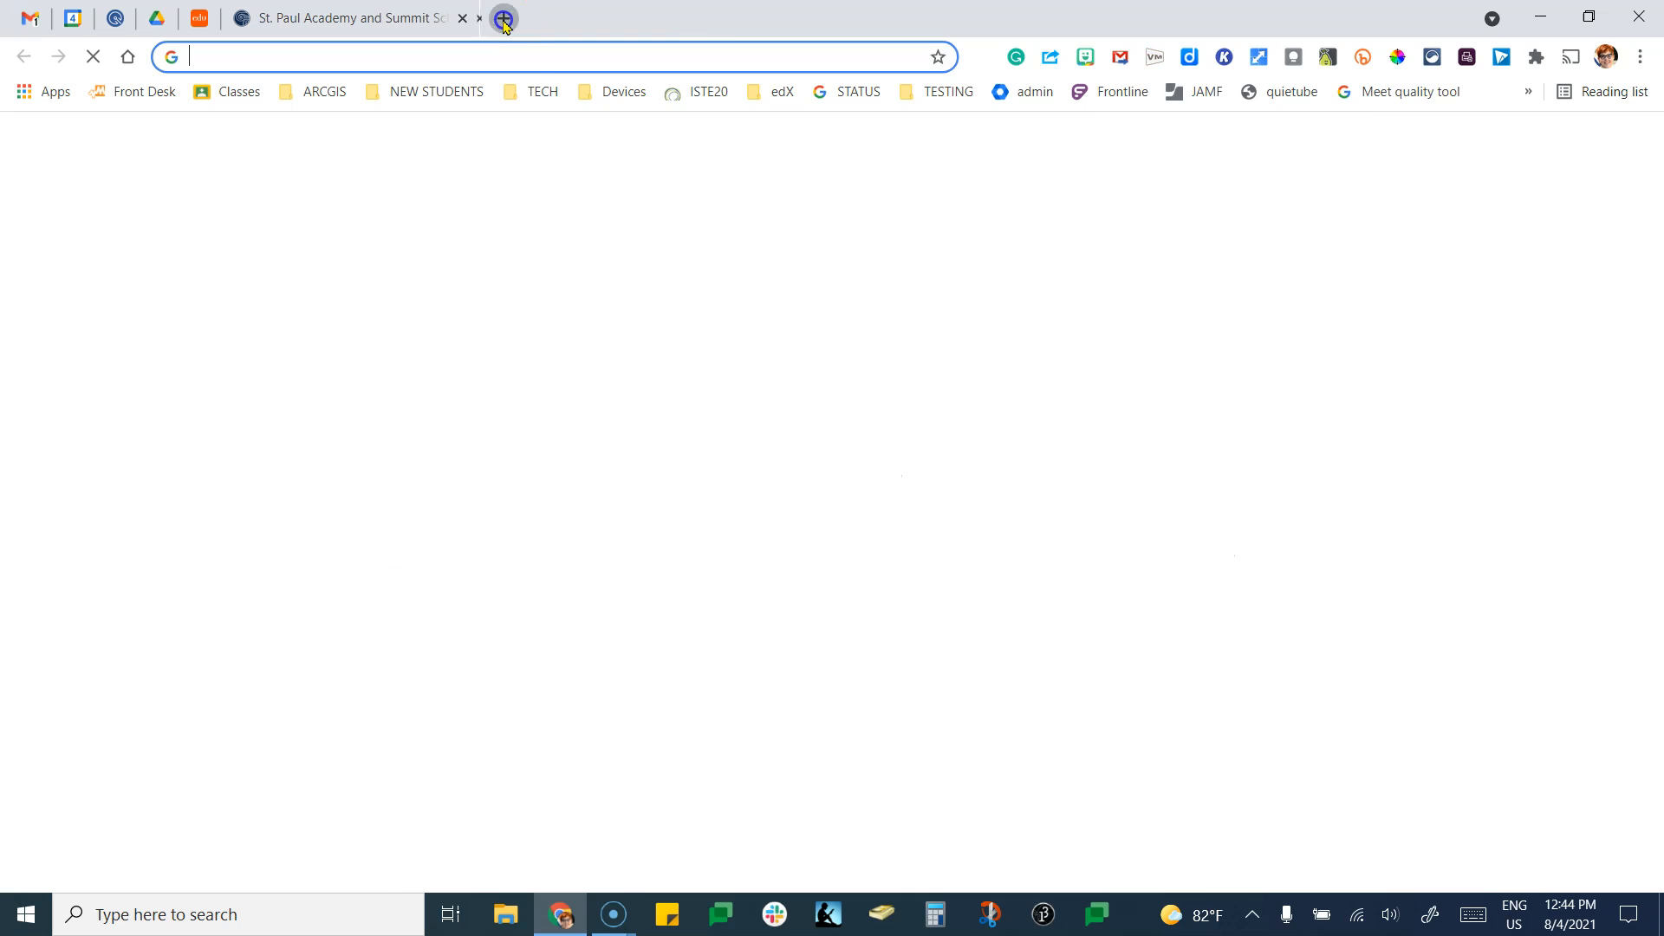
right_click(526, 57)
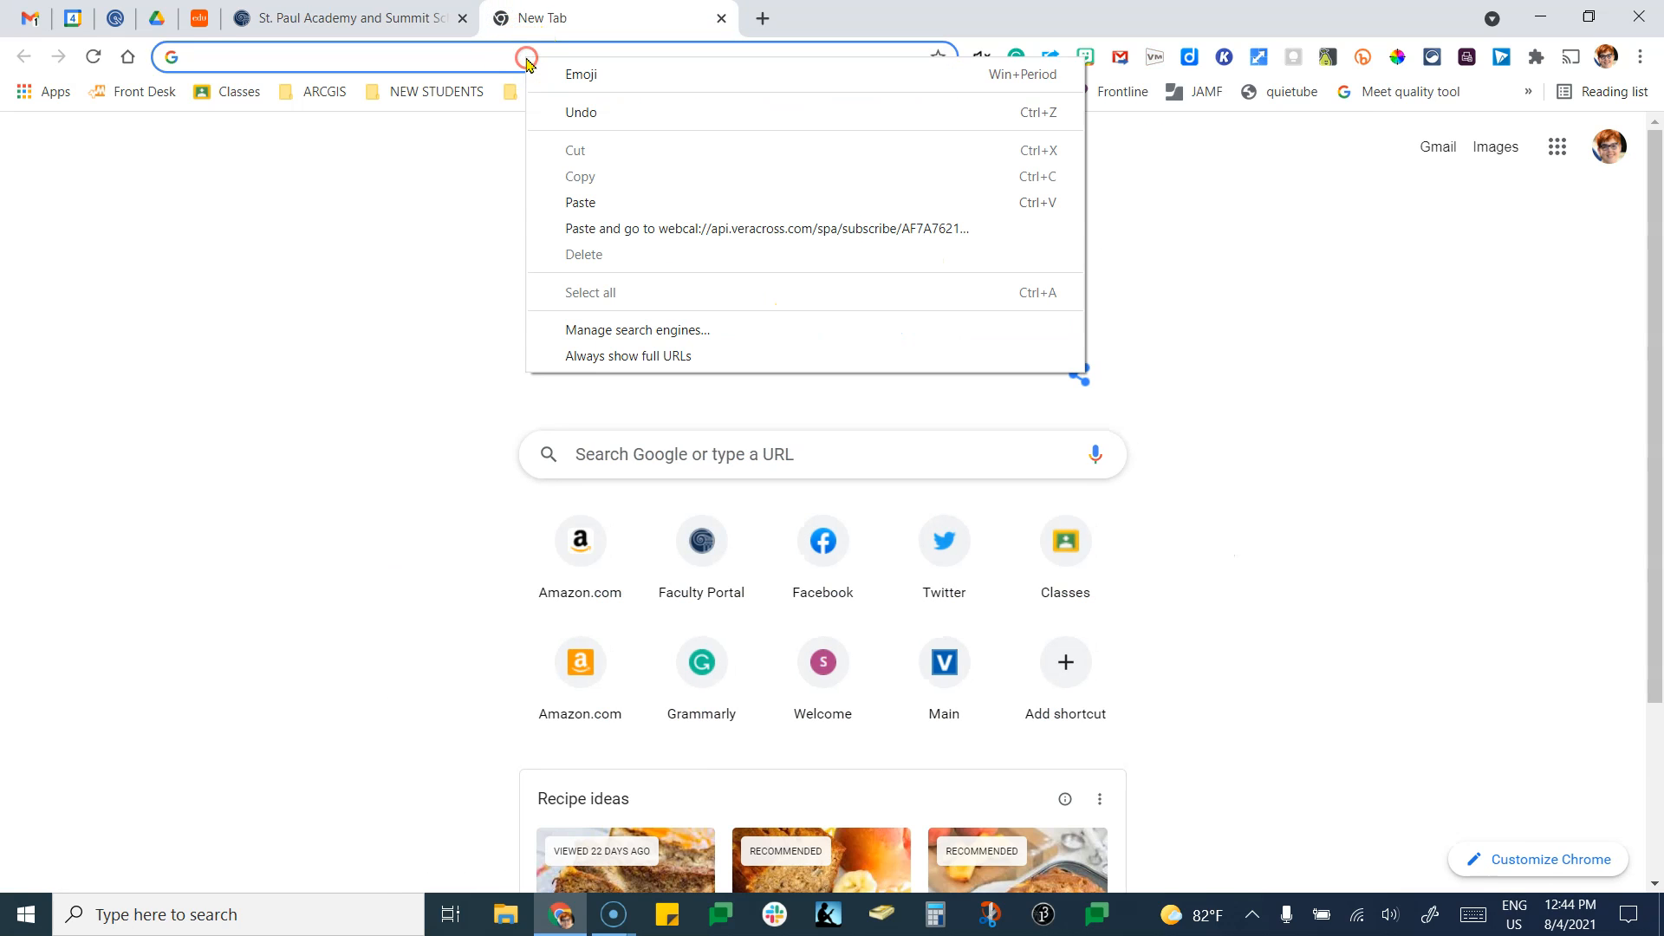
left_click(589, 203)
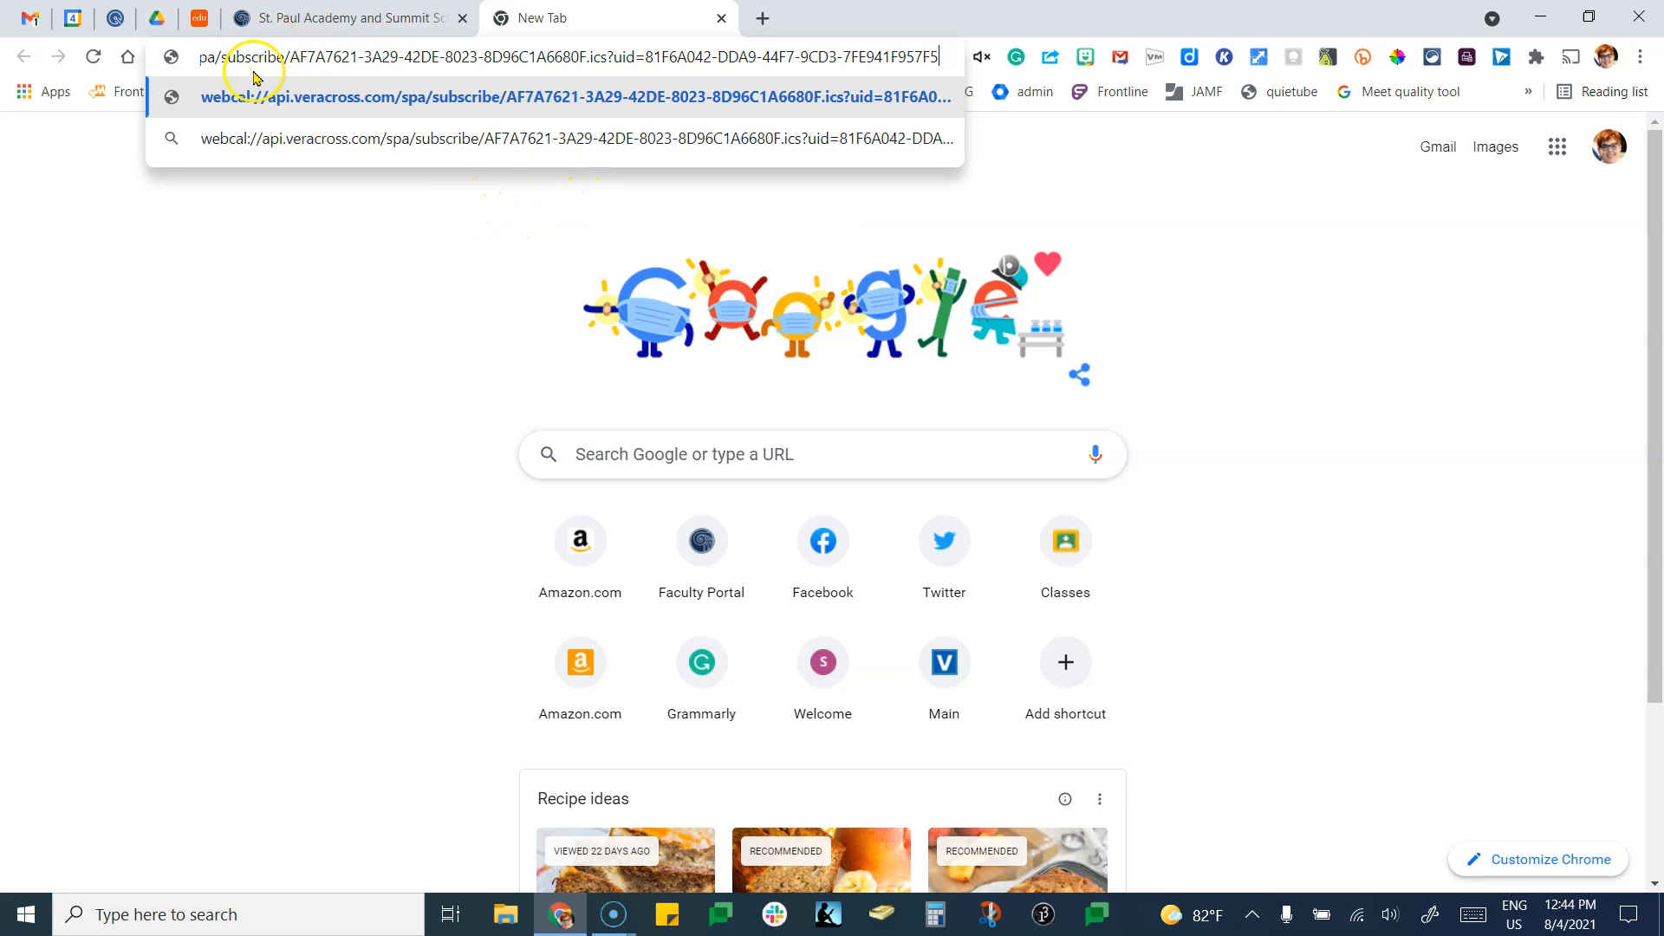
Strip the ?uid parameter and webcal:// prefix, then load the plain api.veracross.com .ics address.
left_click(612, 58)
left_click(939, 57, "shift")
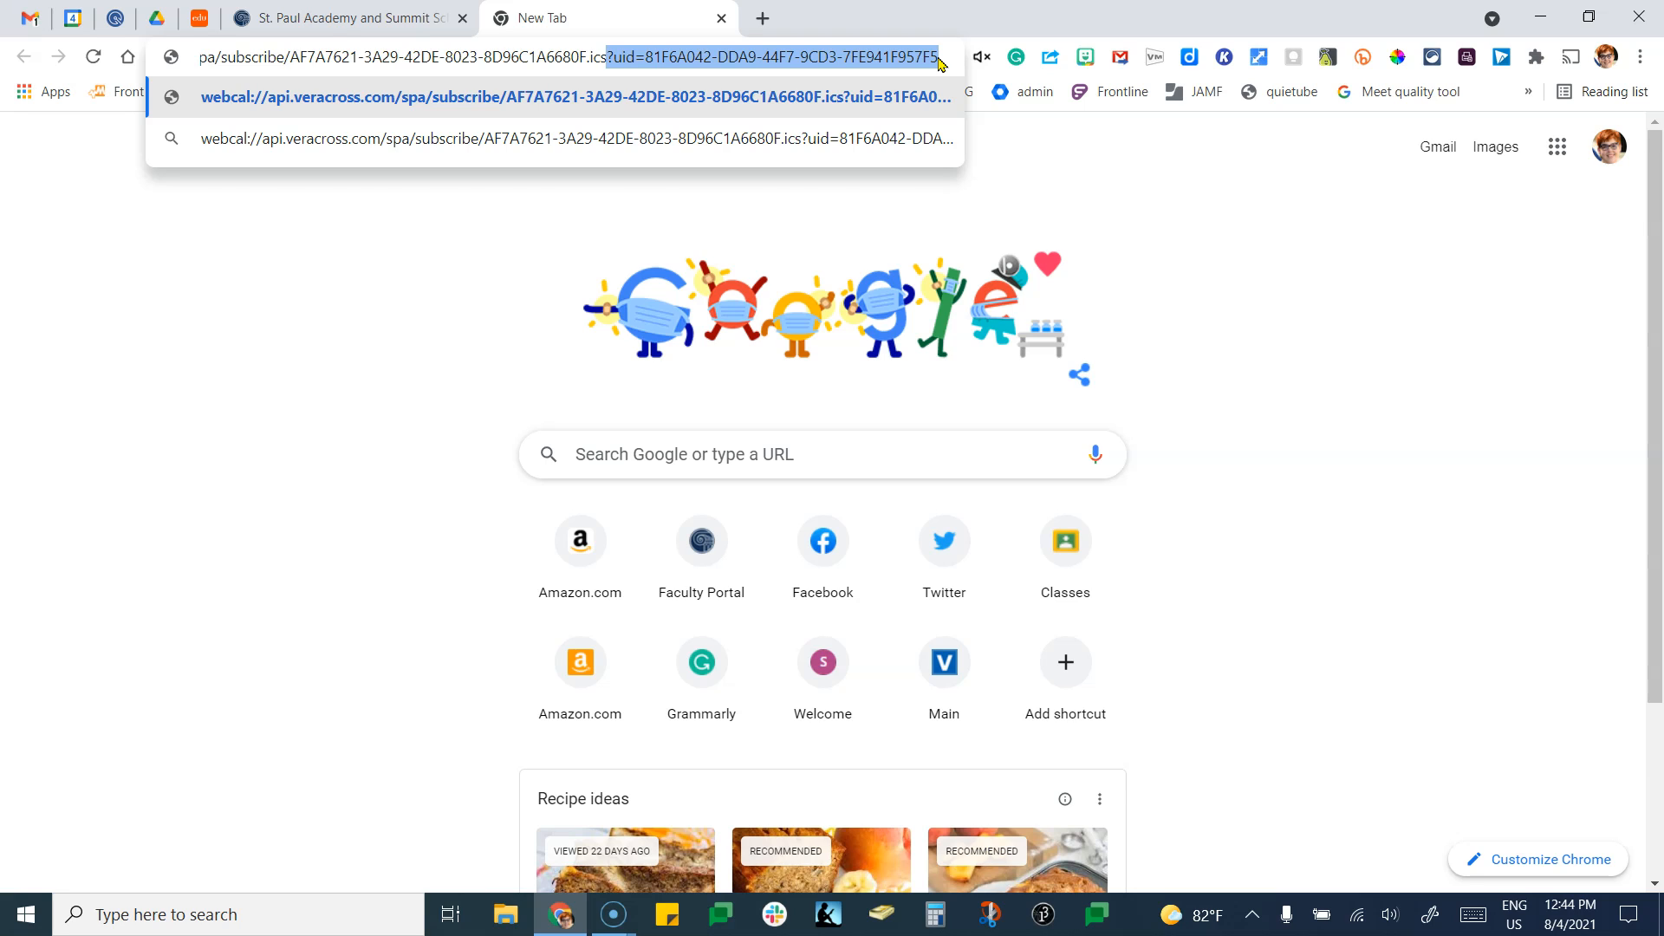
key("BackSpace")
left_click(264, 59)
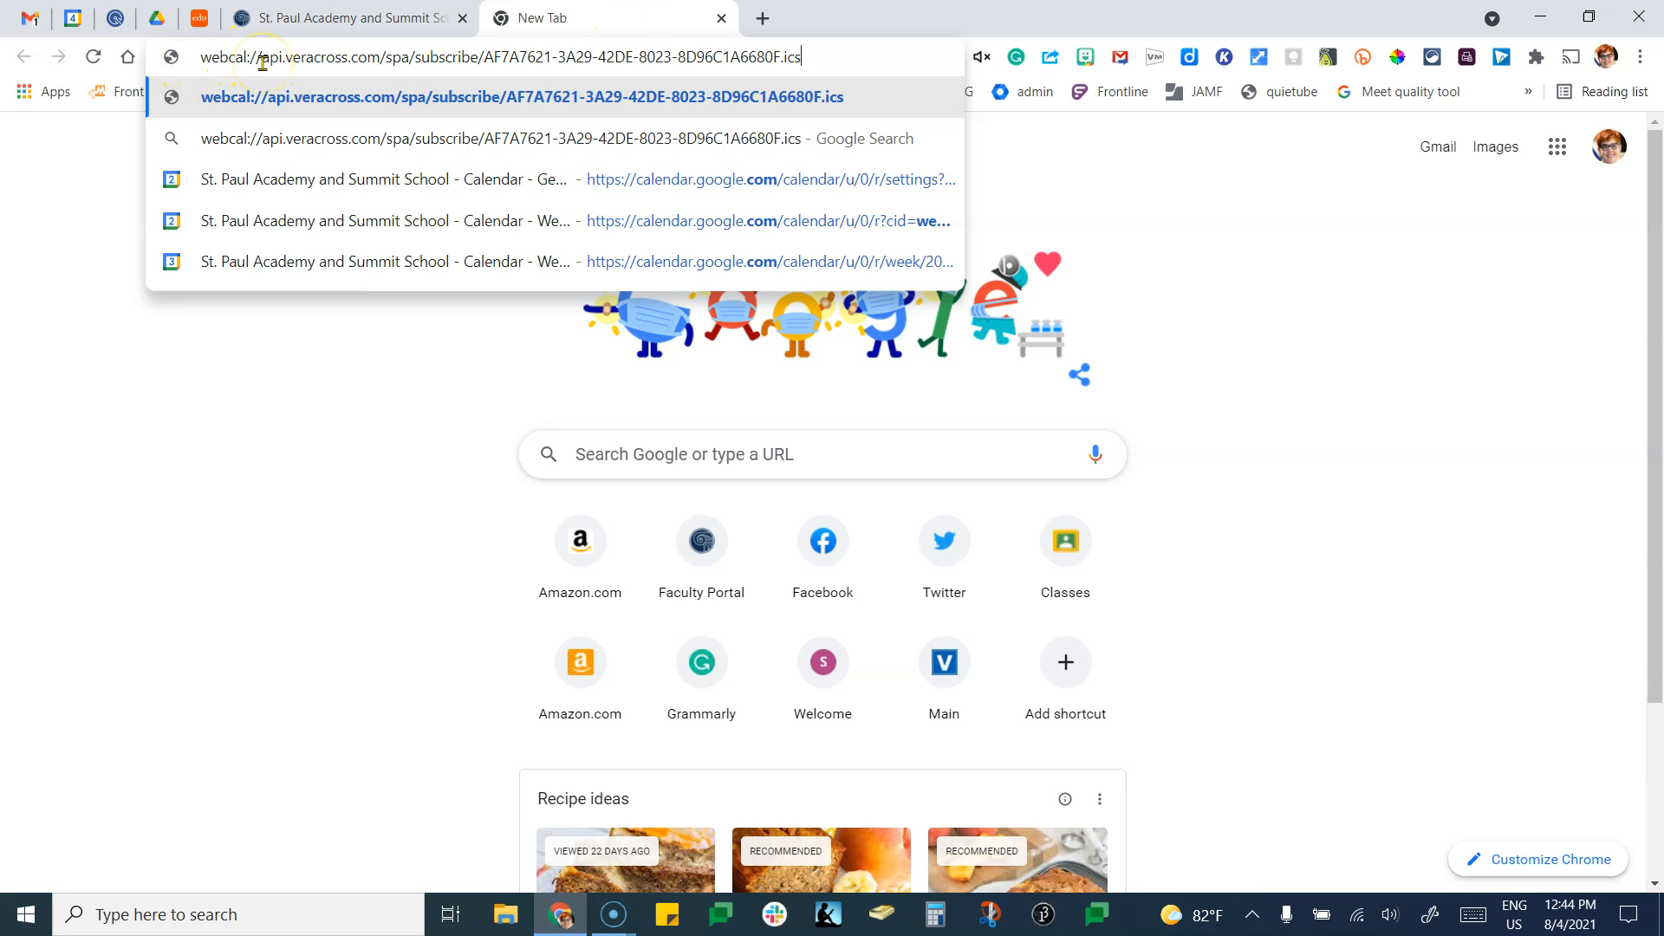
left_click_drag(262, 59, 161, 59)
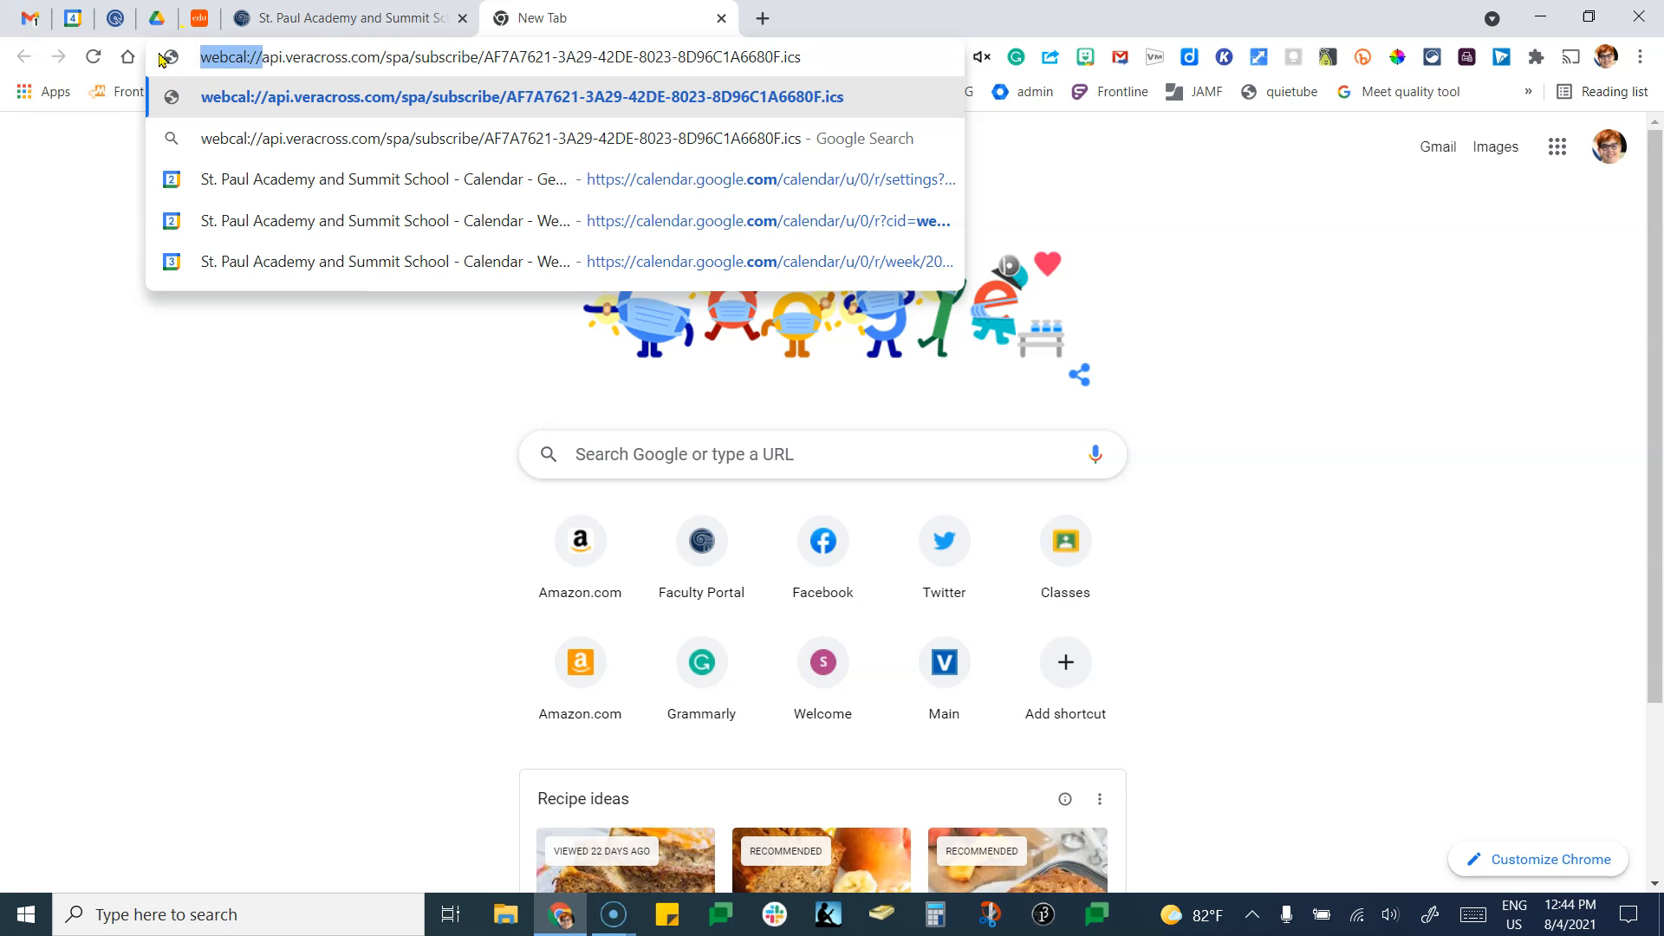
key("BackSpace")
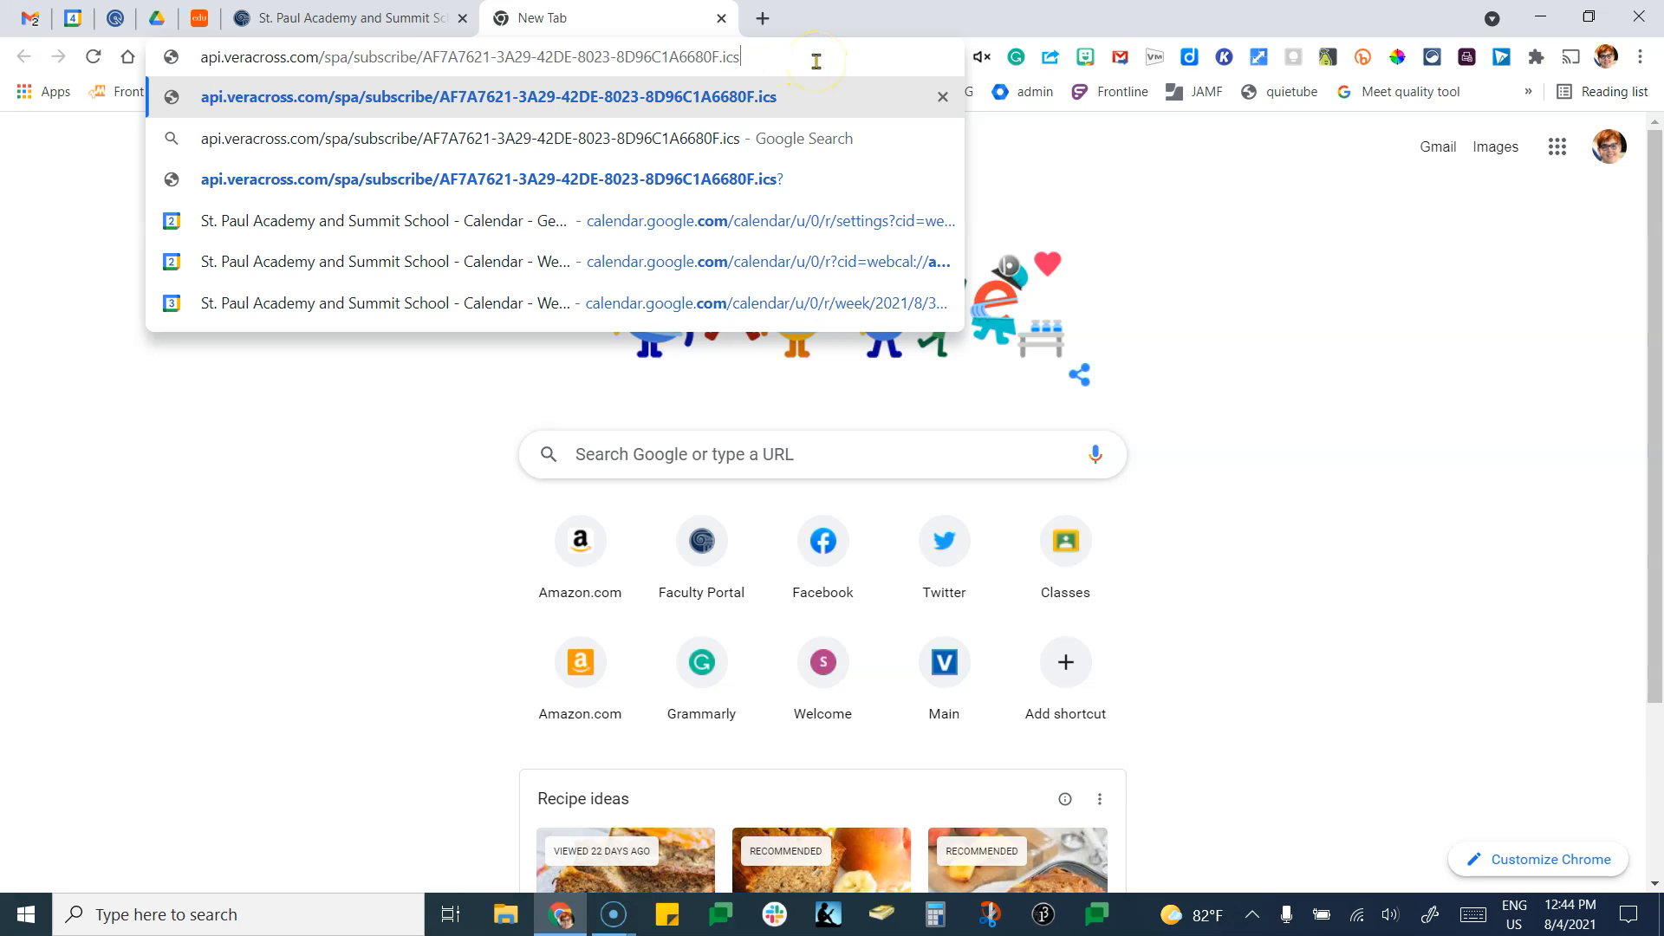
key("Return")
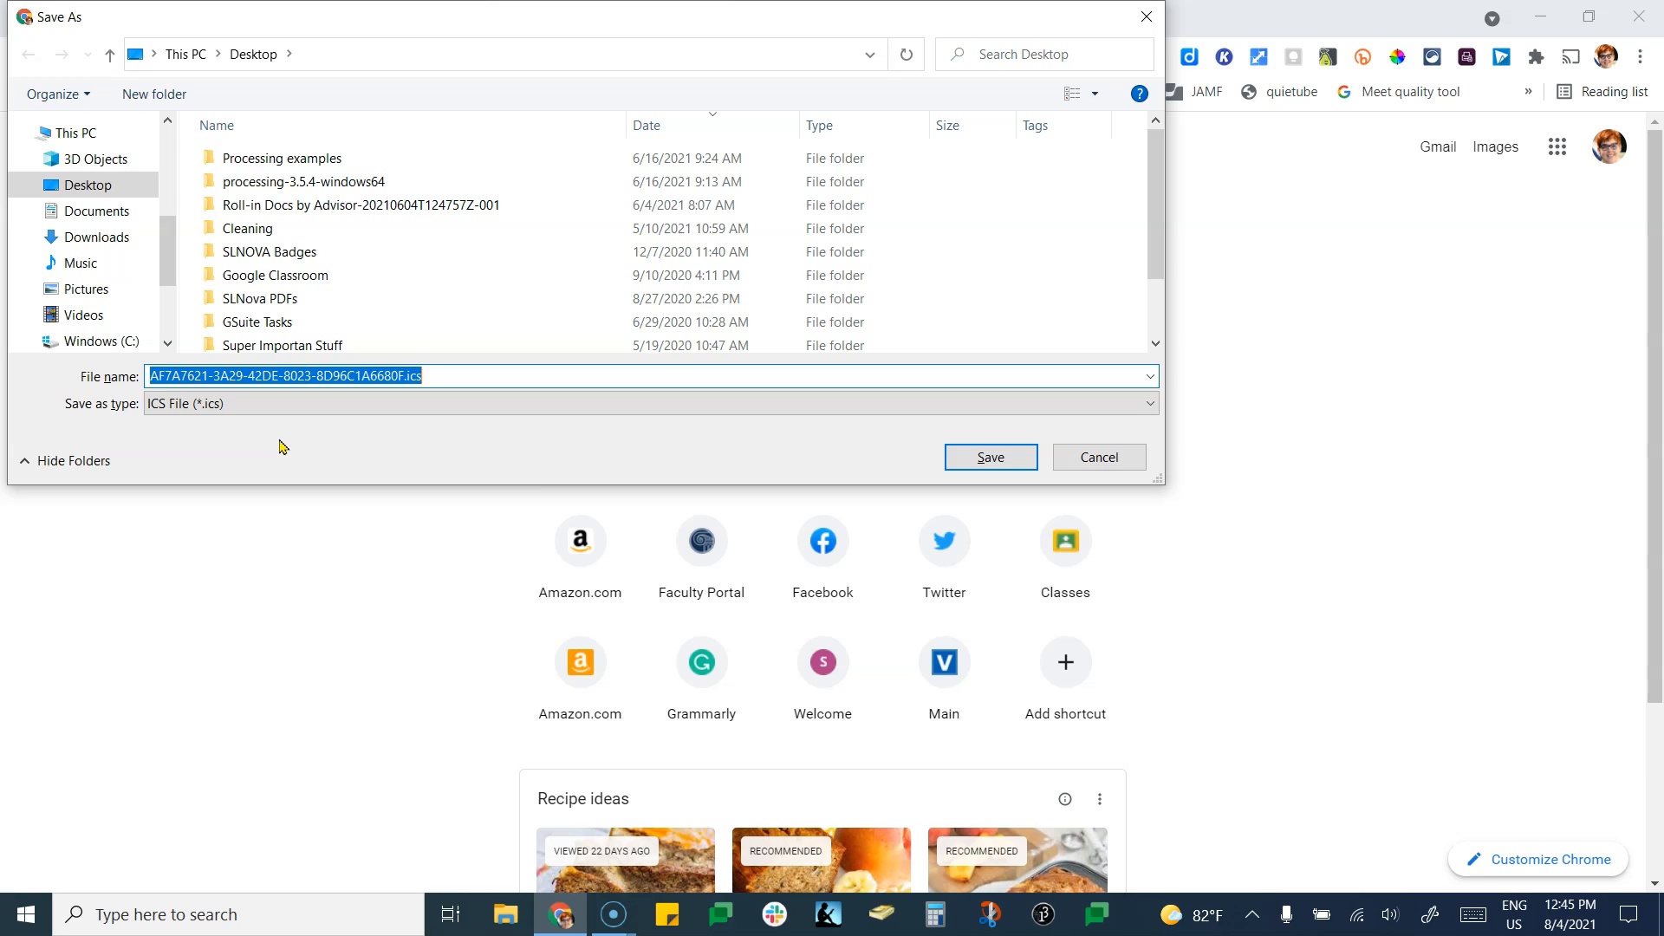
Save the class schedule .ics file to the Desktop.
mouse_move(1539, 929)
left_click(87, 186)
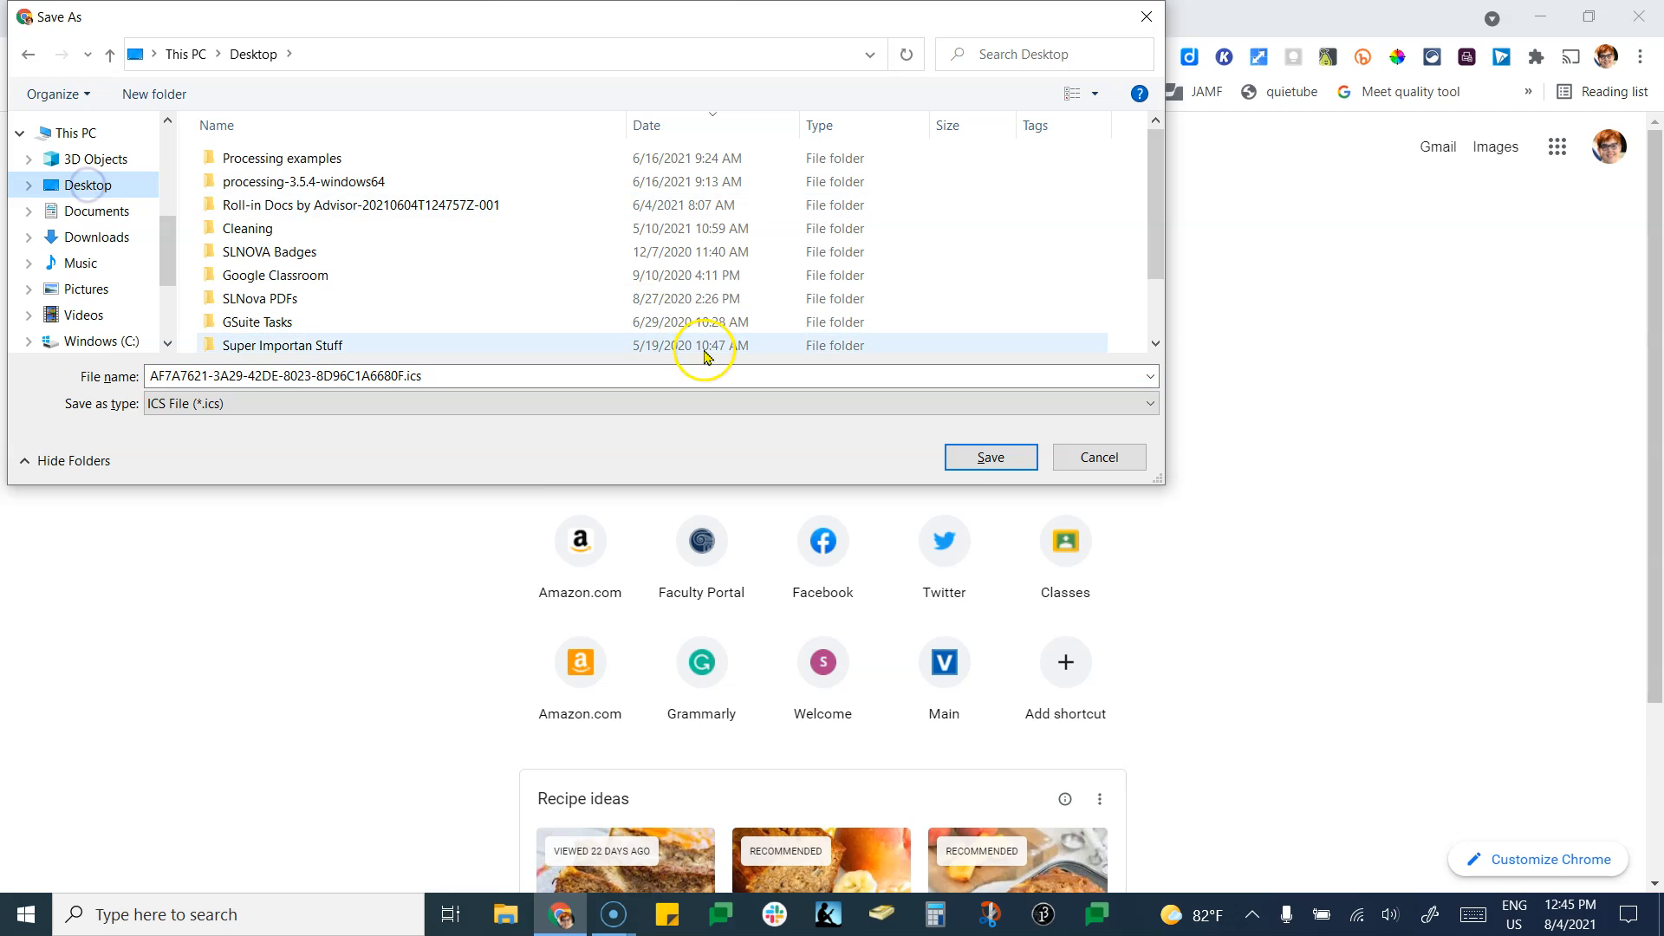
left_click(988, 457)
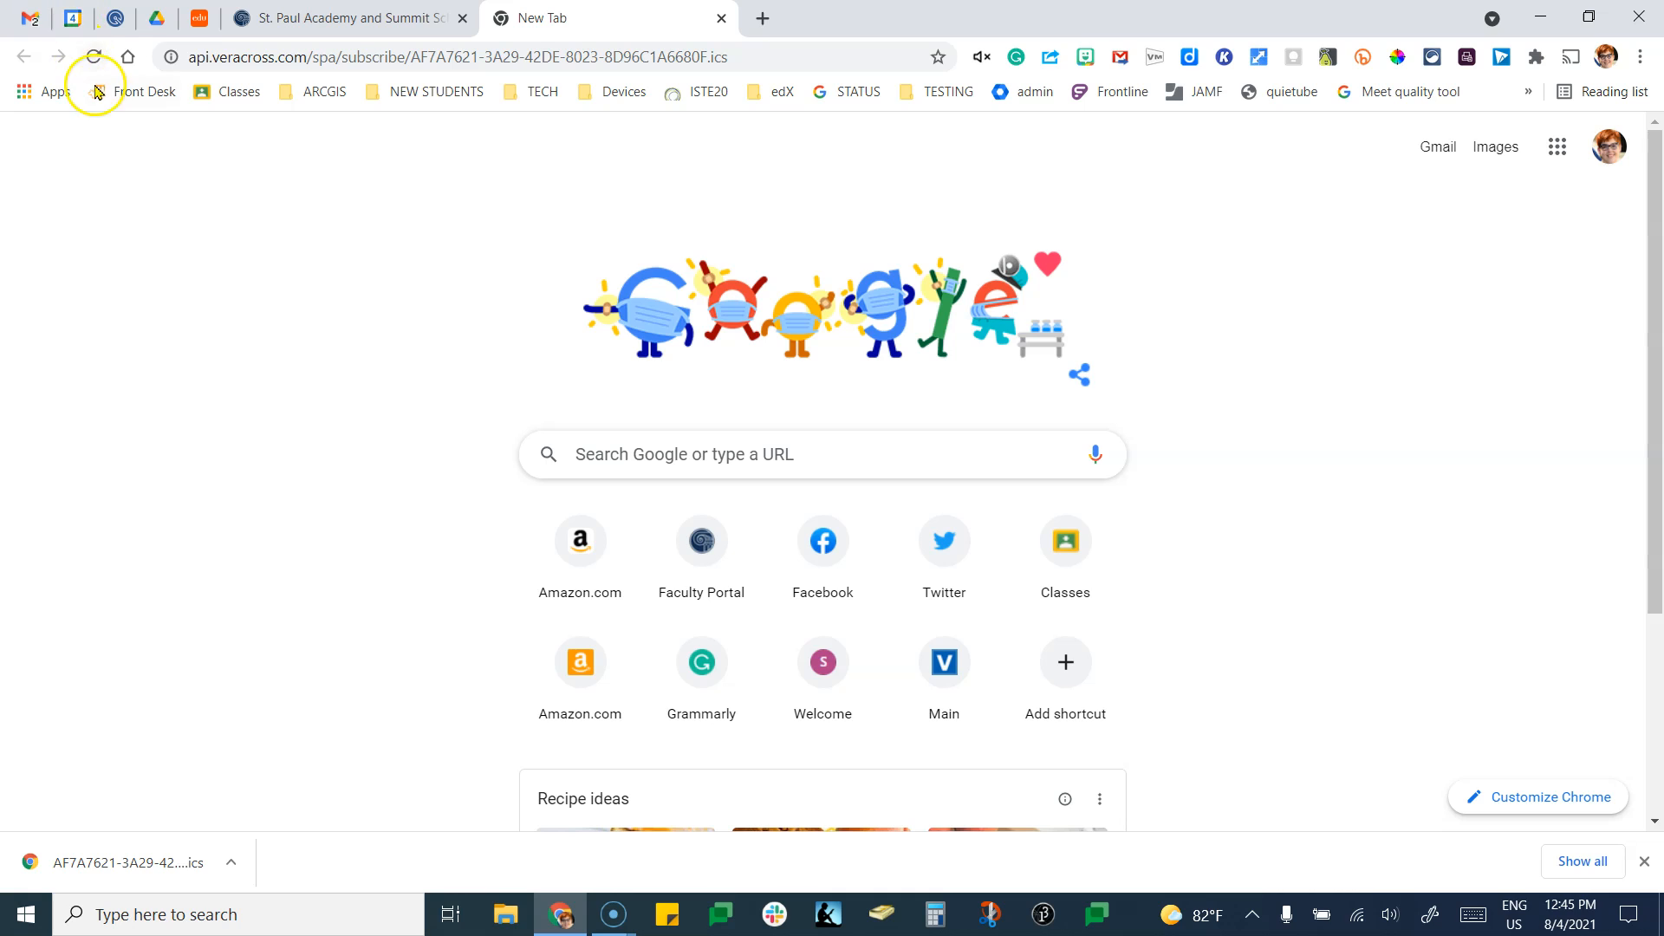
In Google Calendar, choose Import from the Other calendars + menu.
left_click(74, 18)
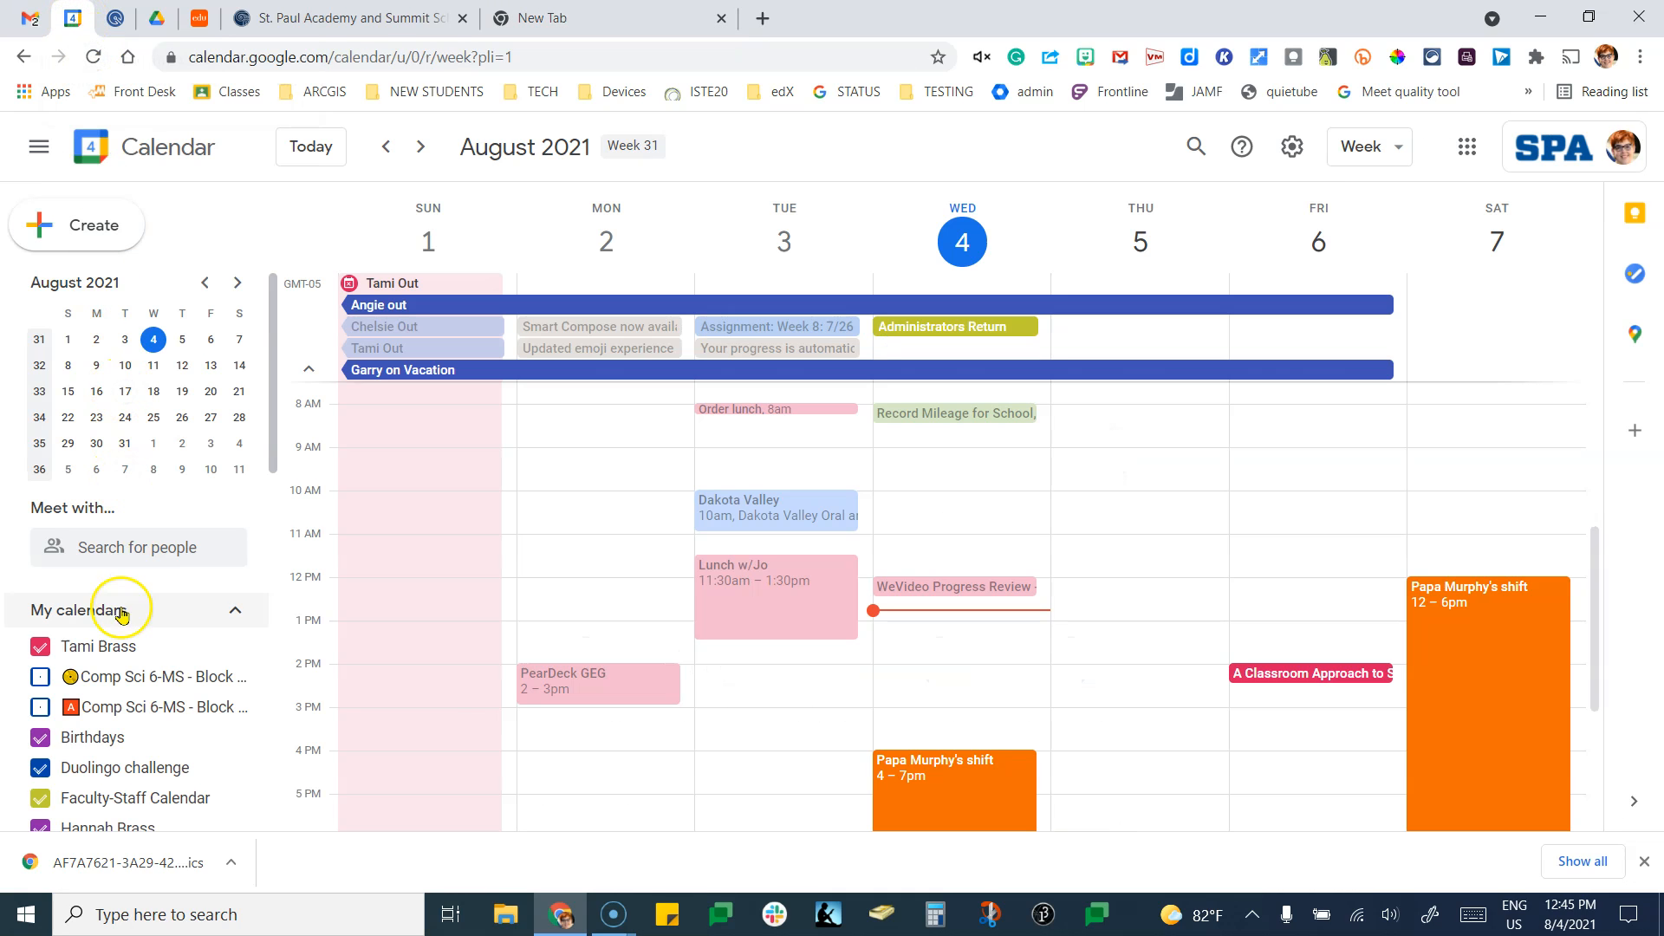
scroll(119, 684, "down", 7)
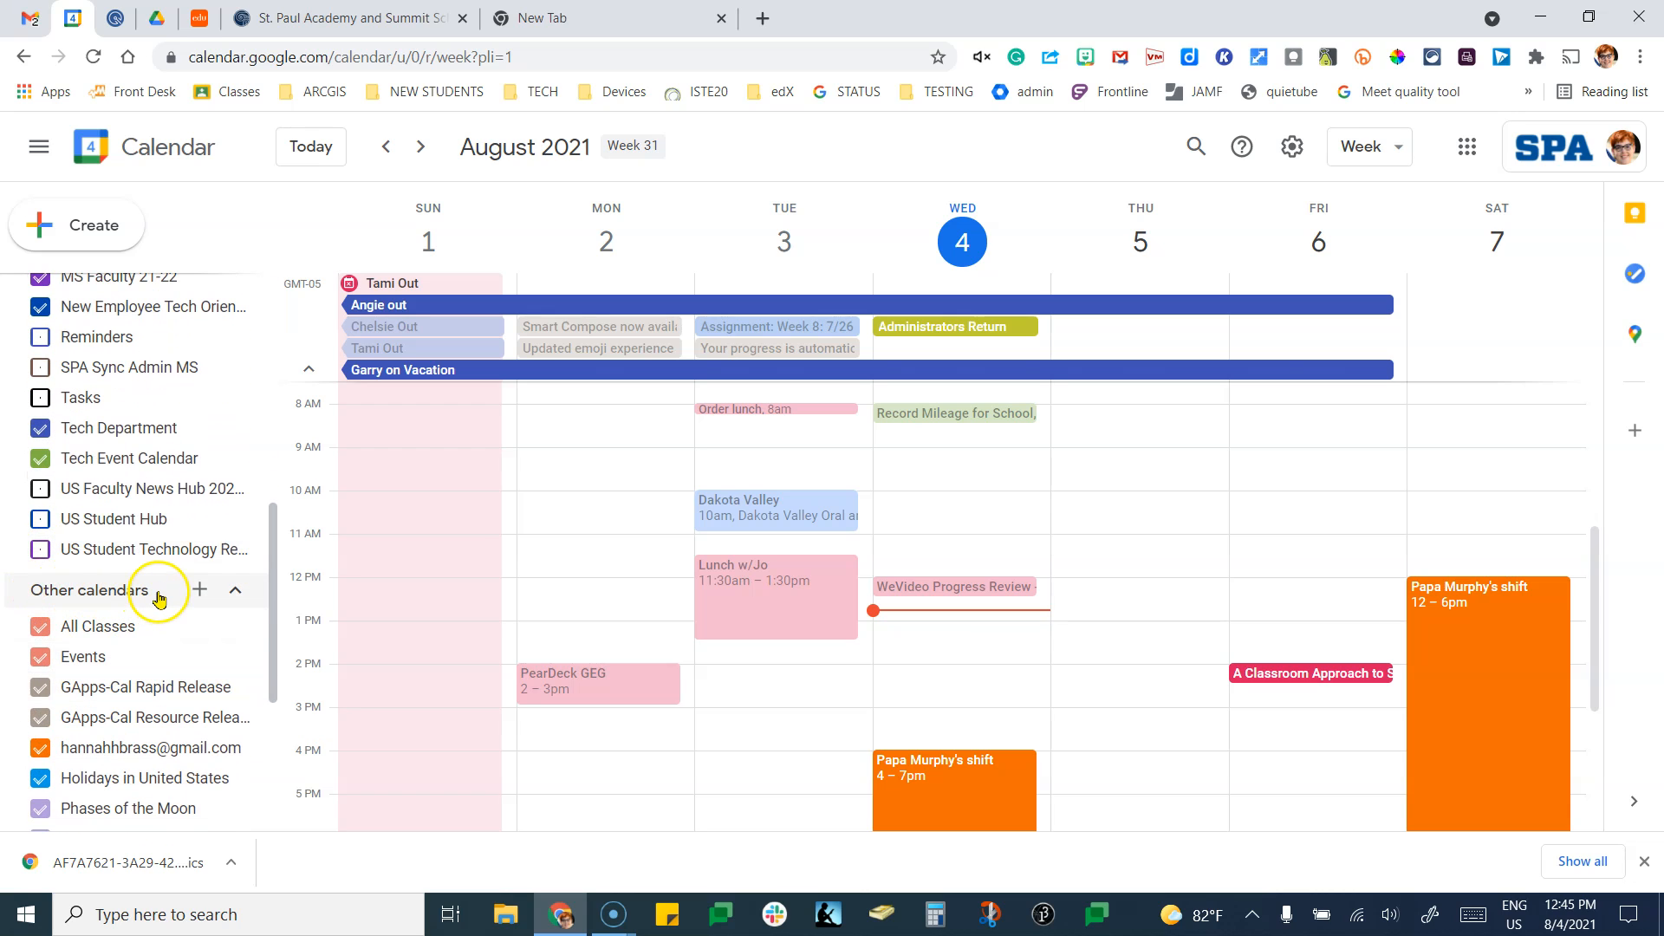
left_click(208, 592)
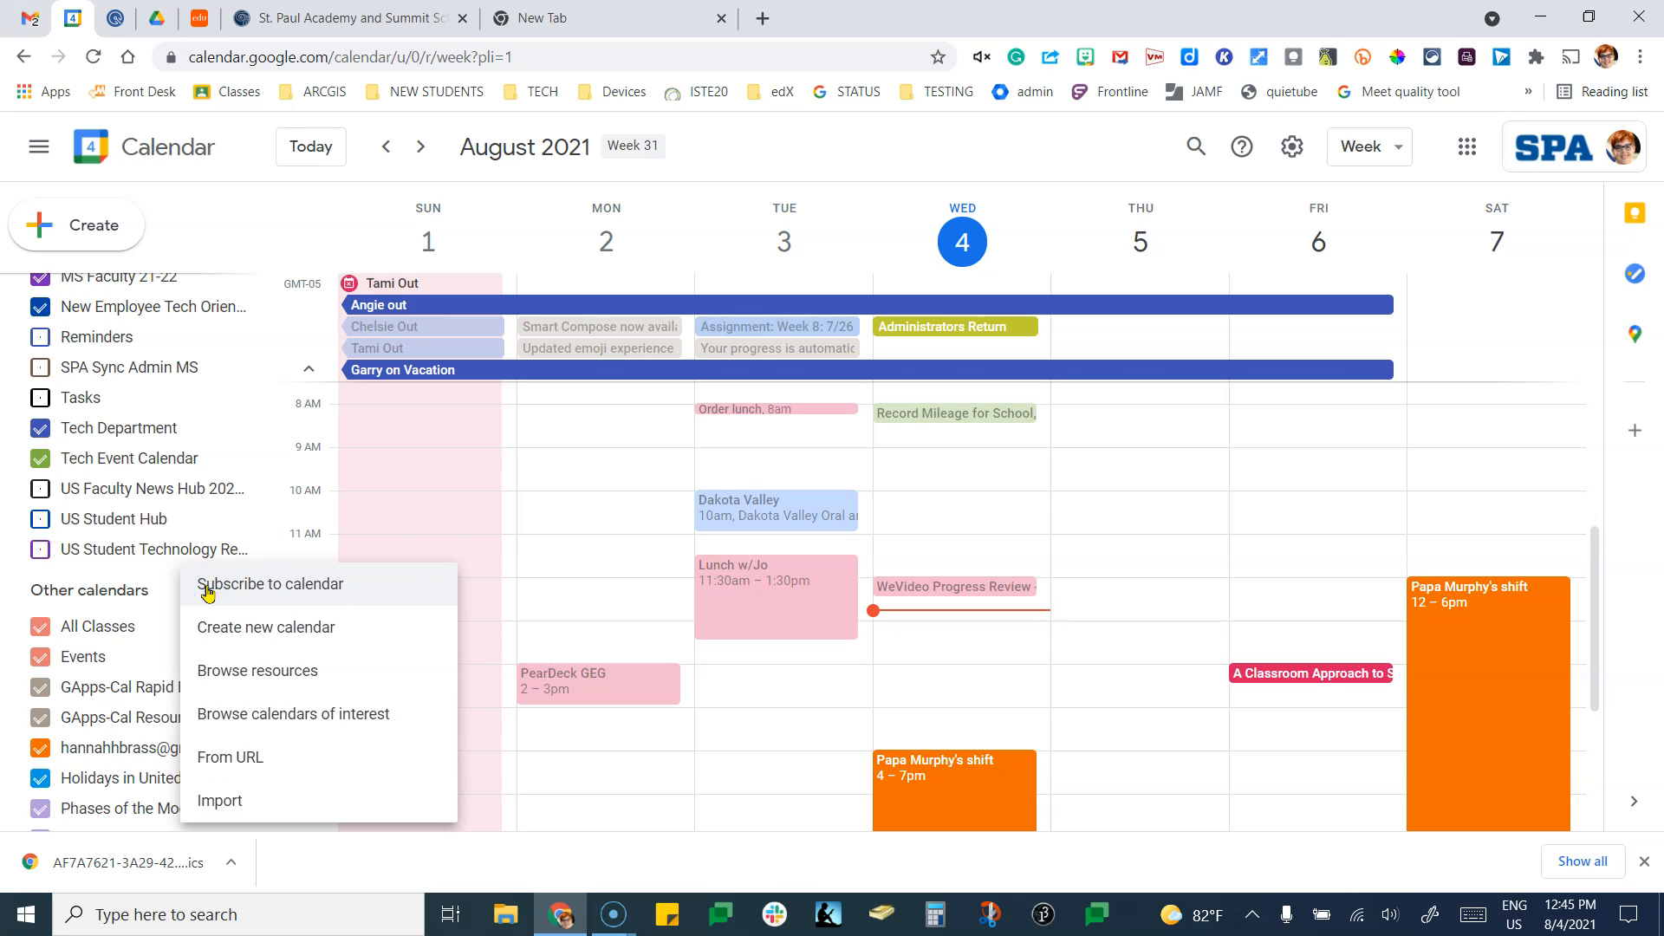
left_click(216, 804)
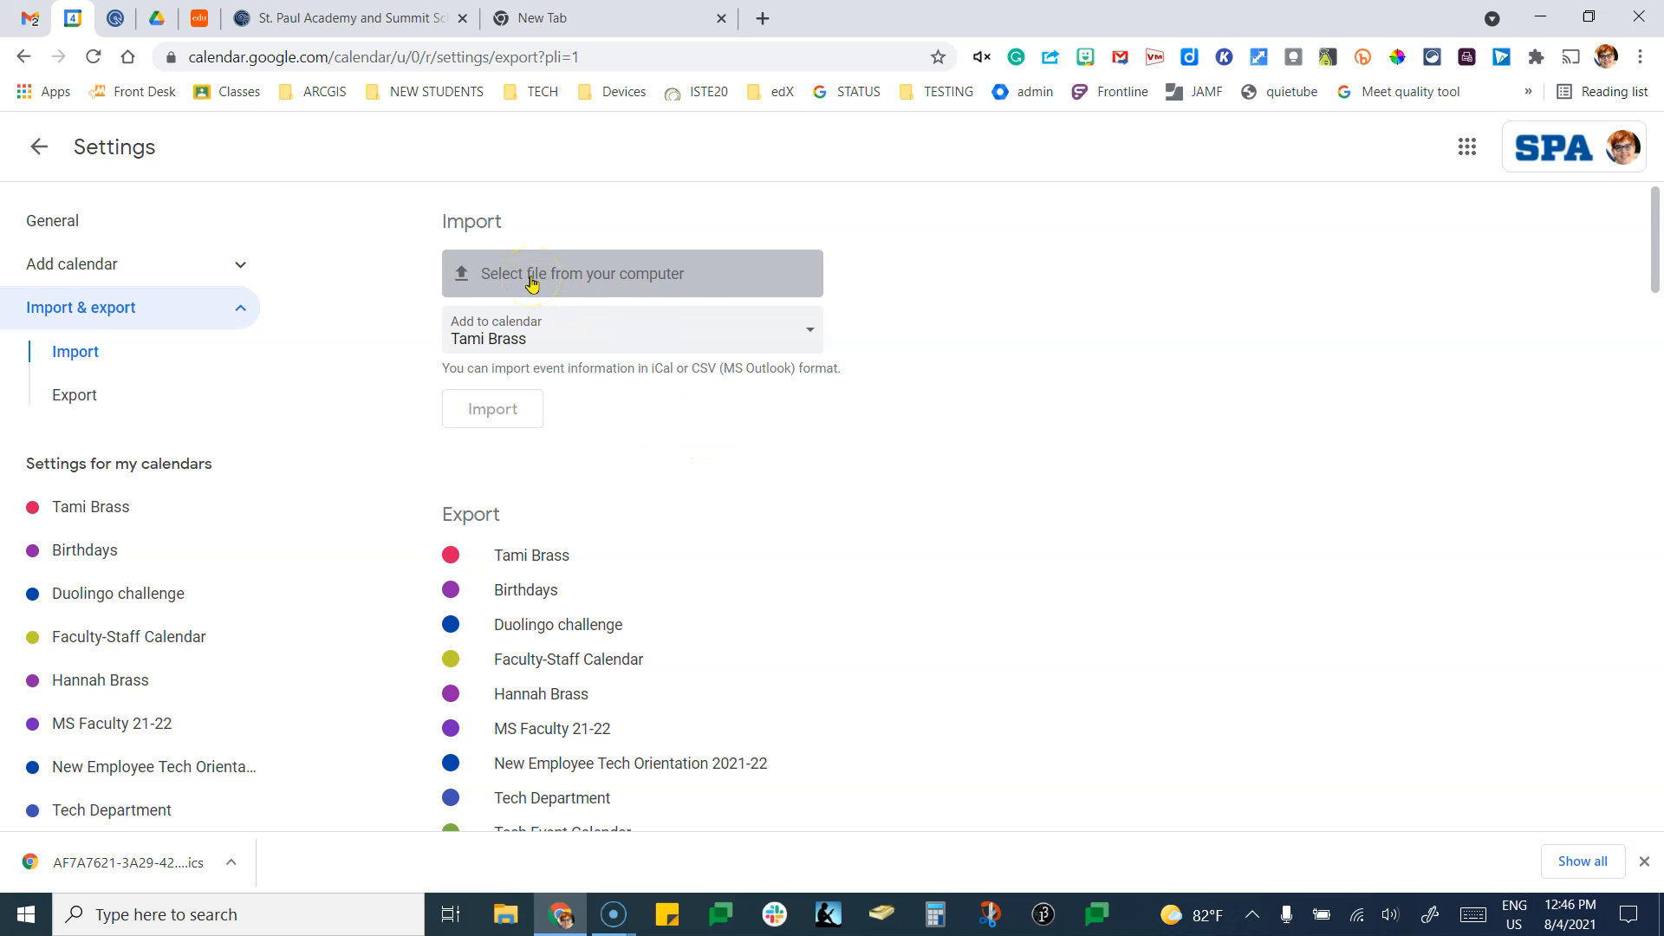
Select AF7A7621-3A29-42DE-8023-8D96C1A6680F.ics from the Desktop as the file to import.
left_click(532, 283)
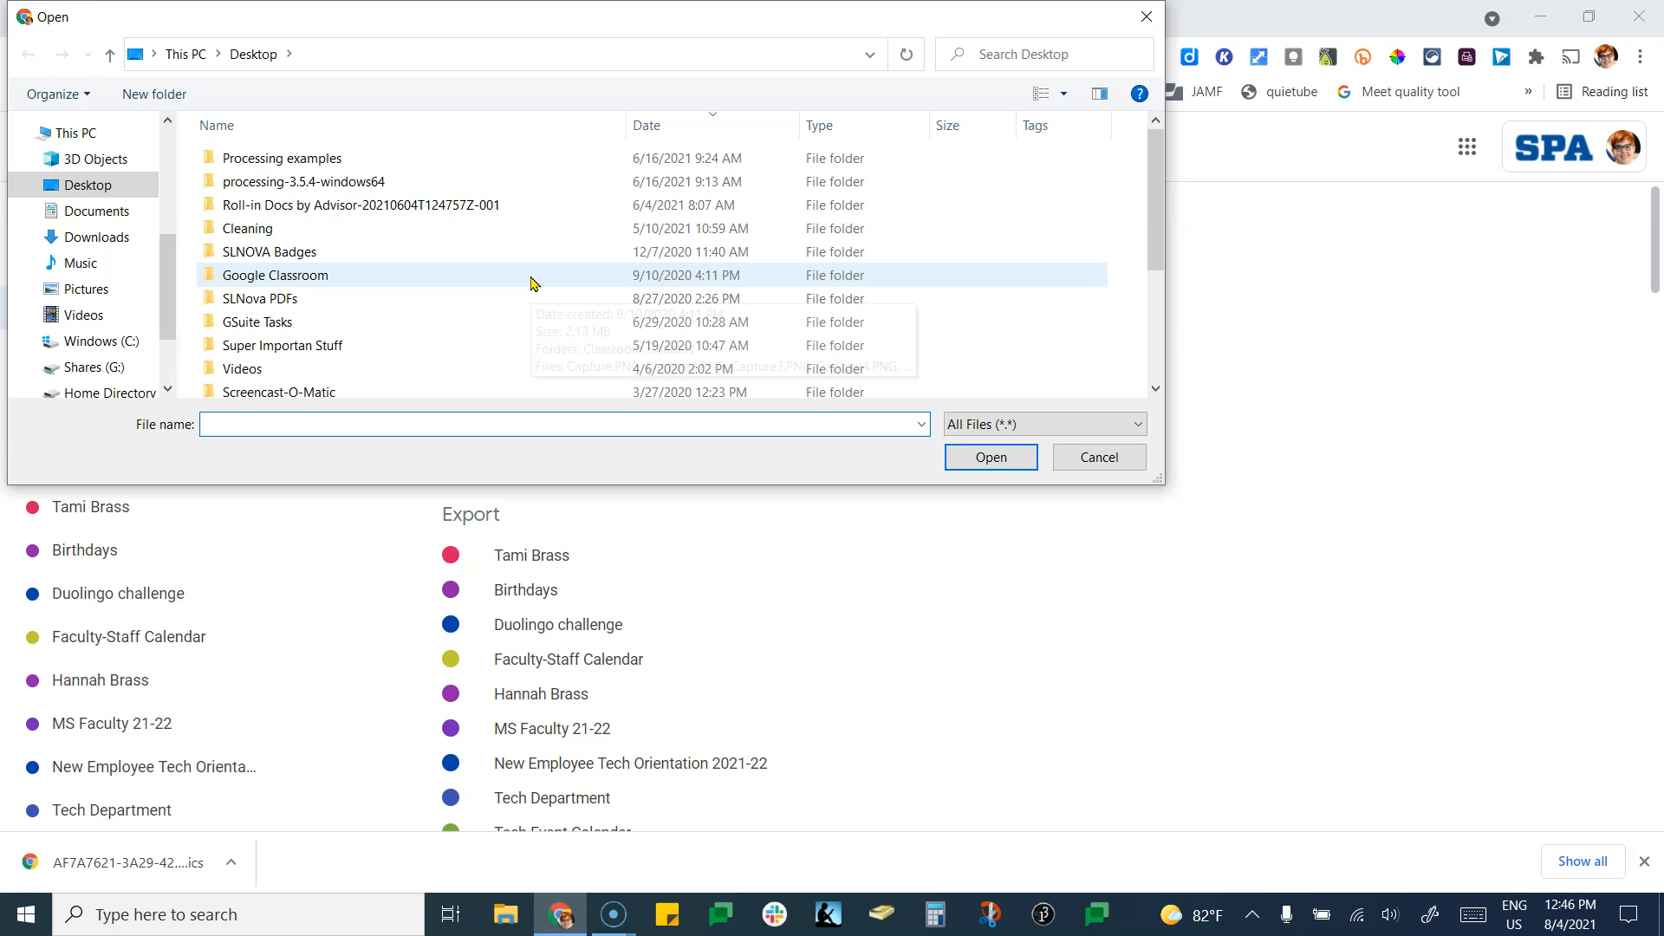
left_click(107, 191)
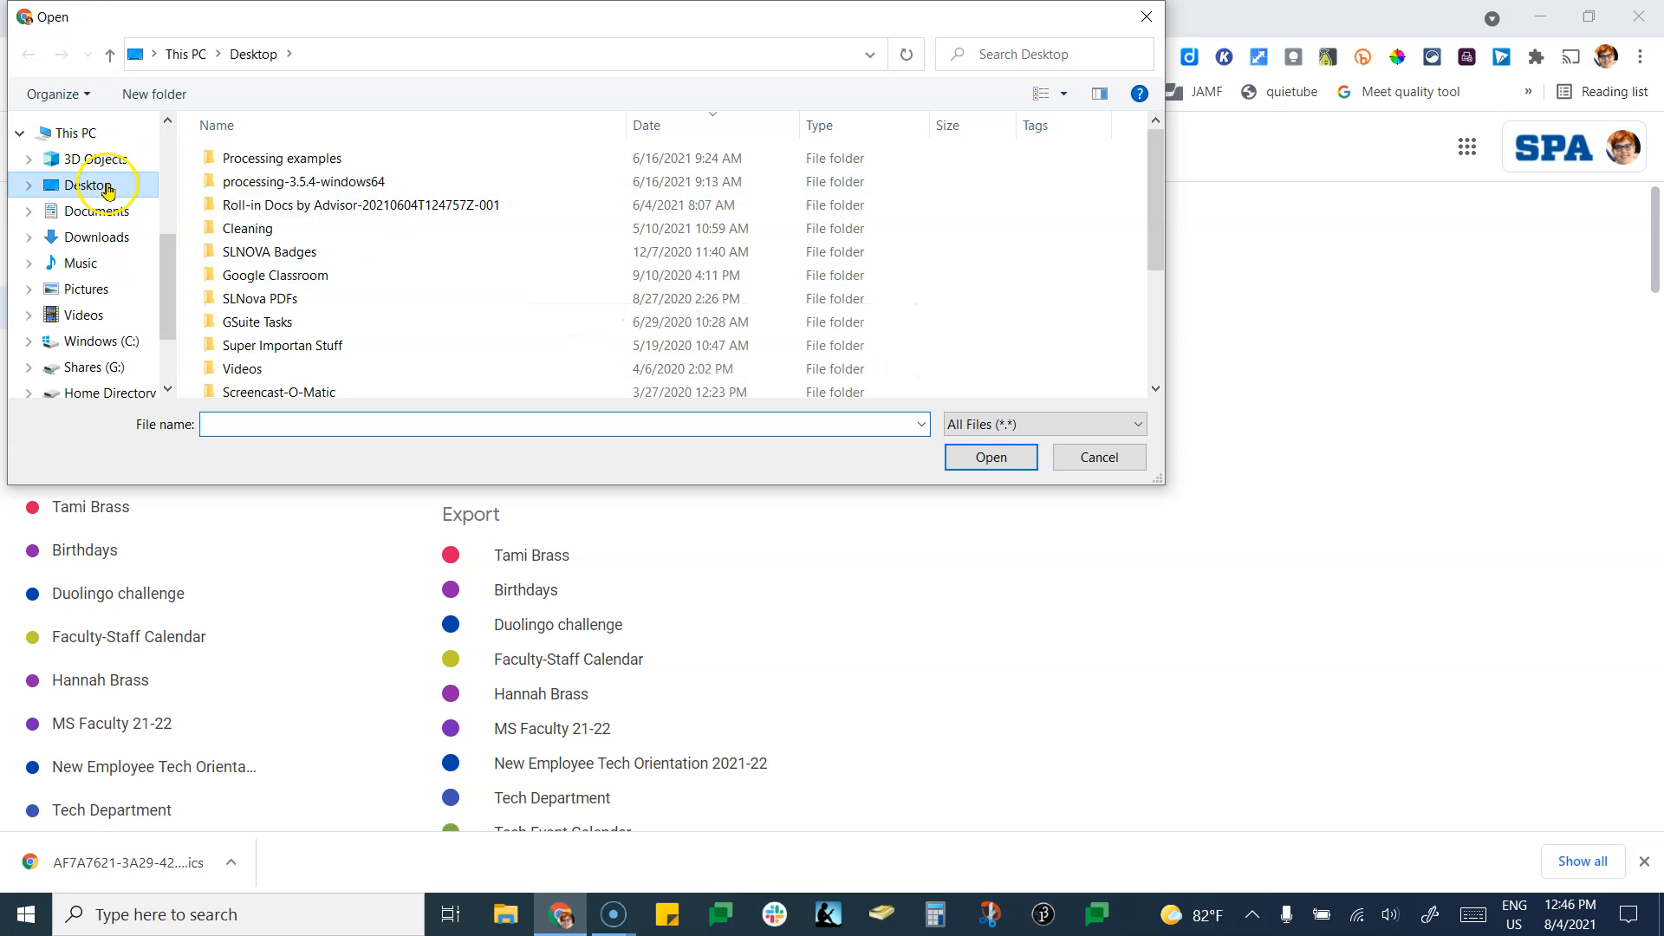
scroll(361, 278, "down", 2)
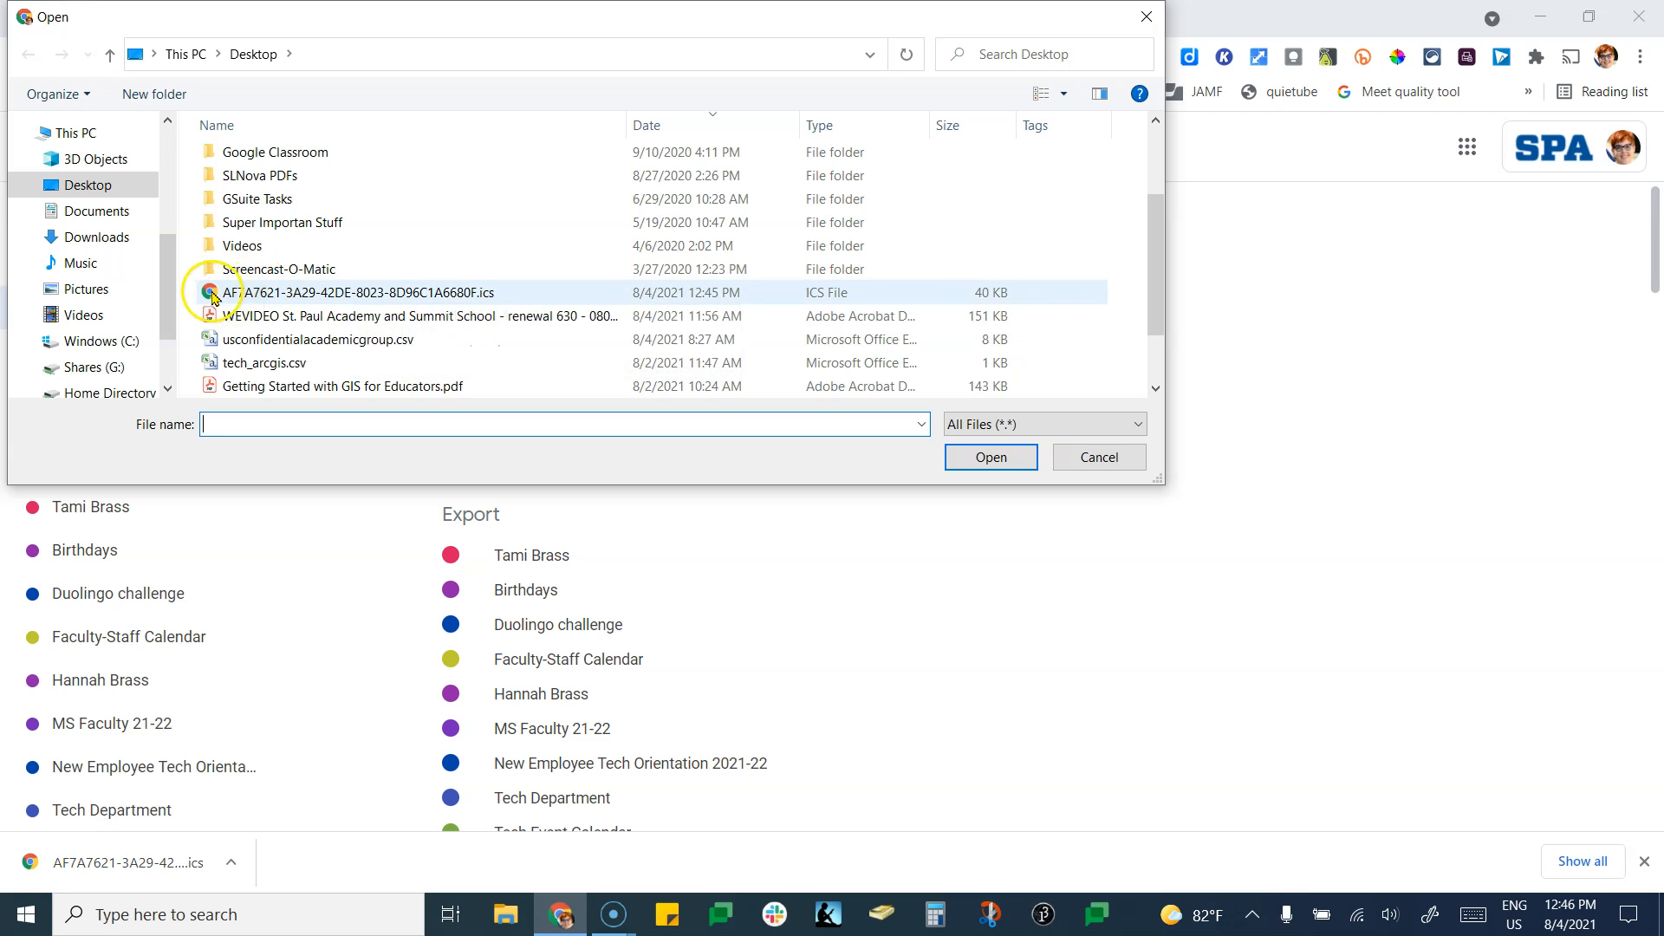
left_click(265, 295)
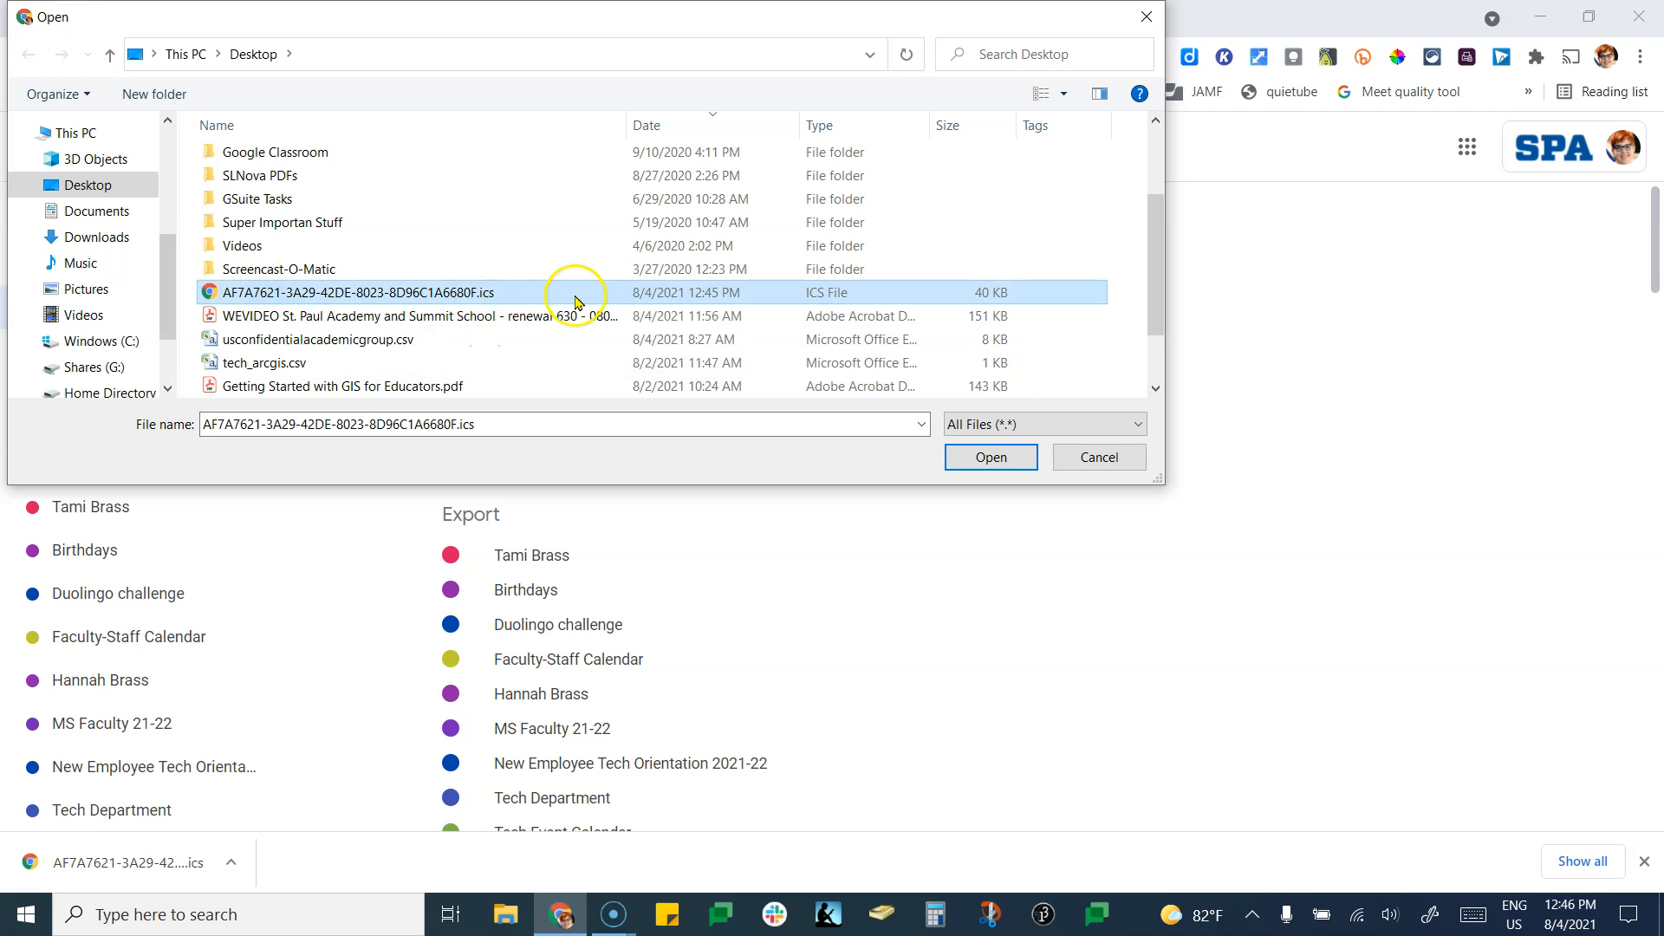
left_click(1001, 464)
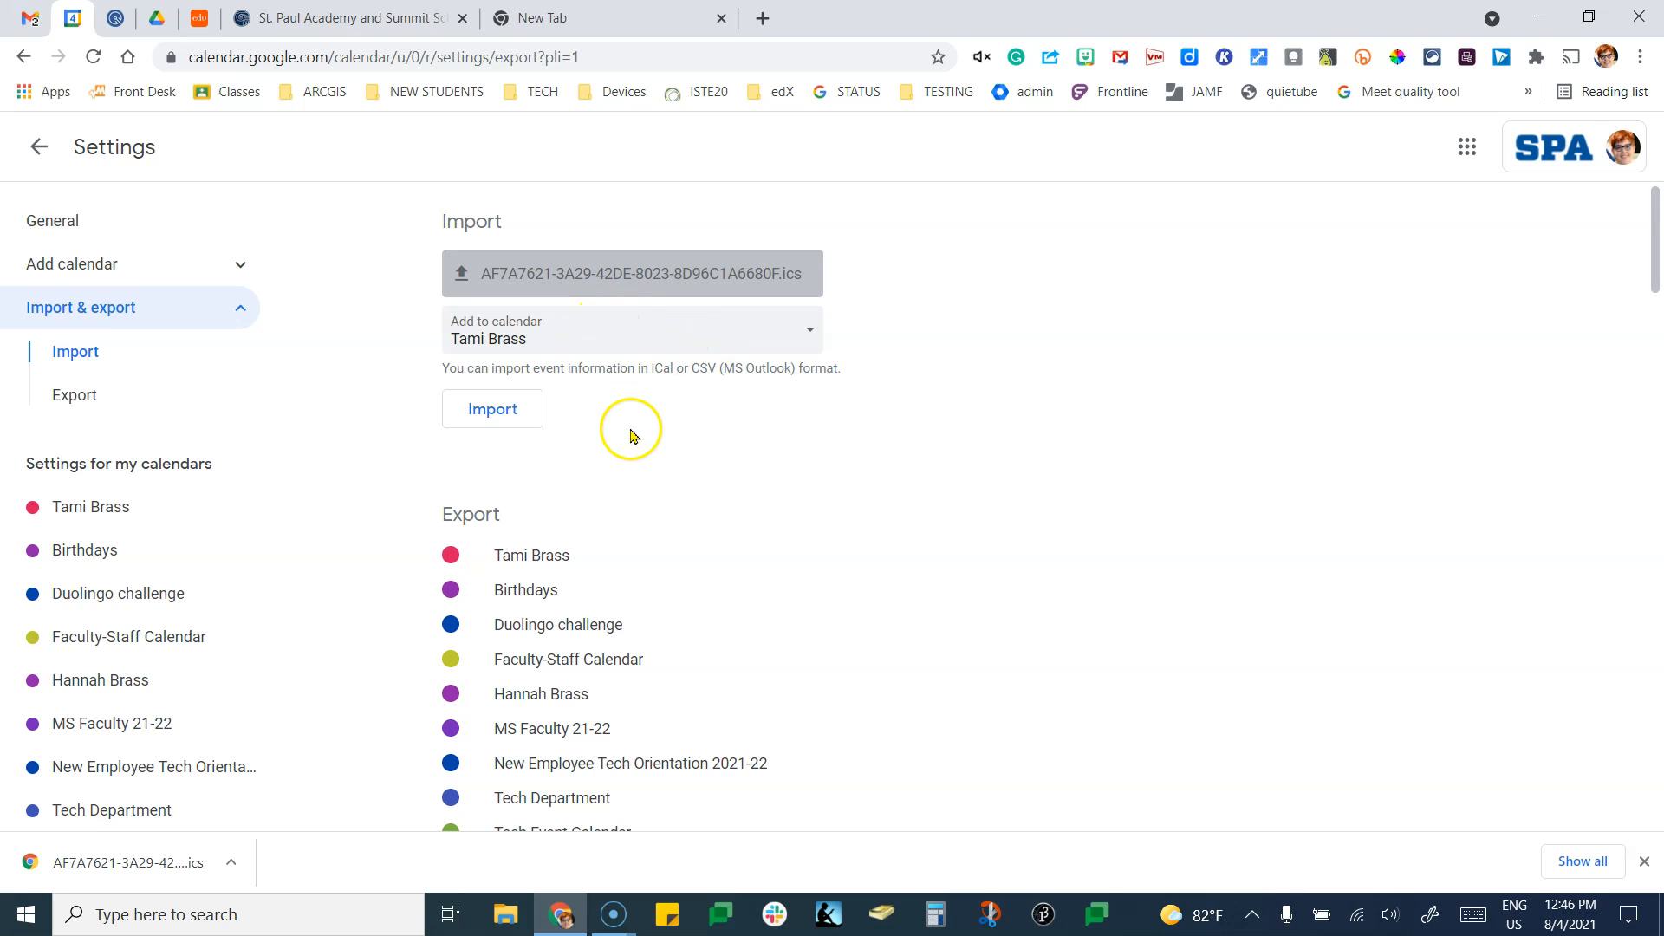
Import the file, acknowledge 'Imported 152 out of 152 events', and return to the calendar.
left_click(515, 414)
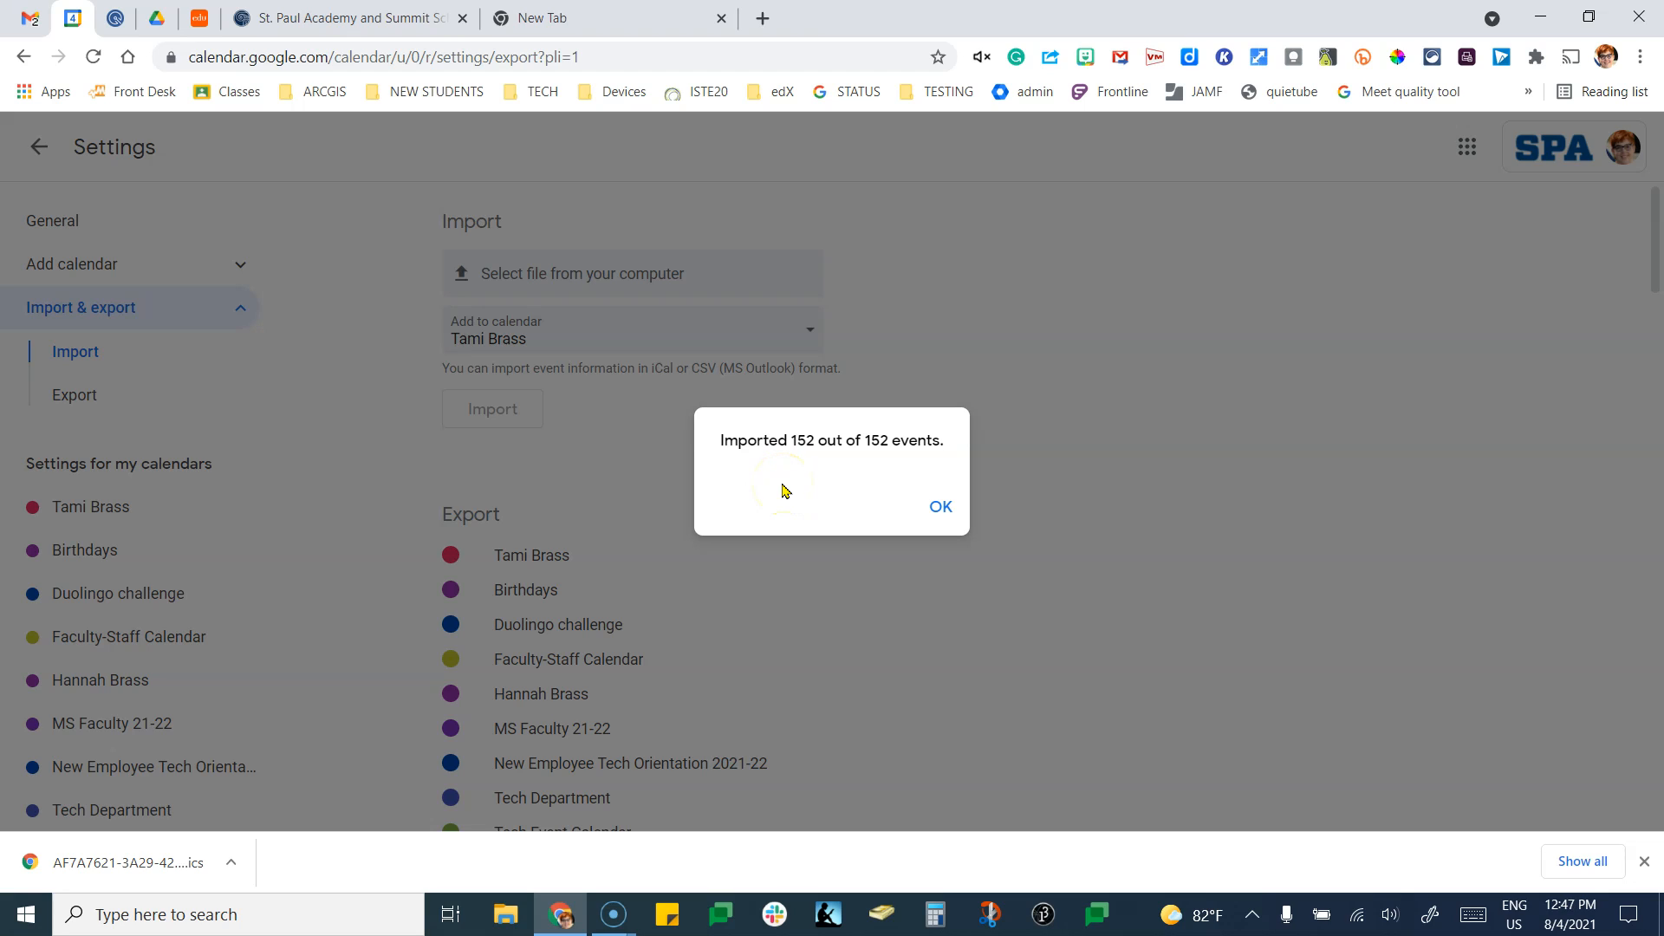
left_click(940, 509)
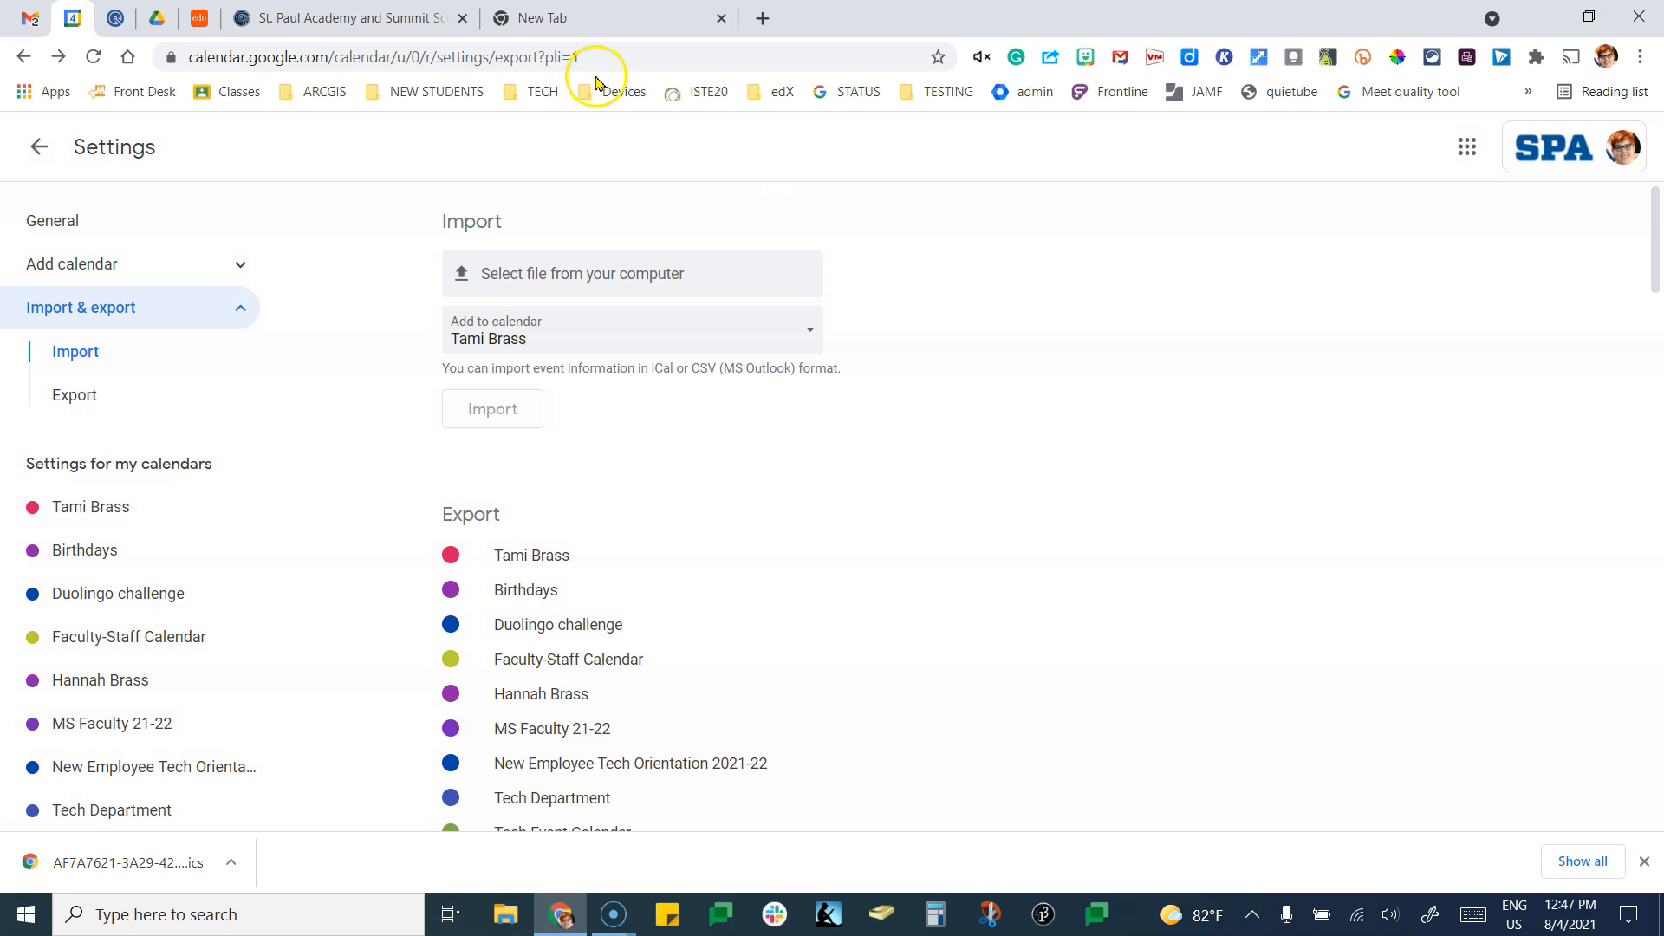
left_click(39, 149)
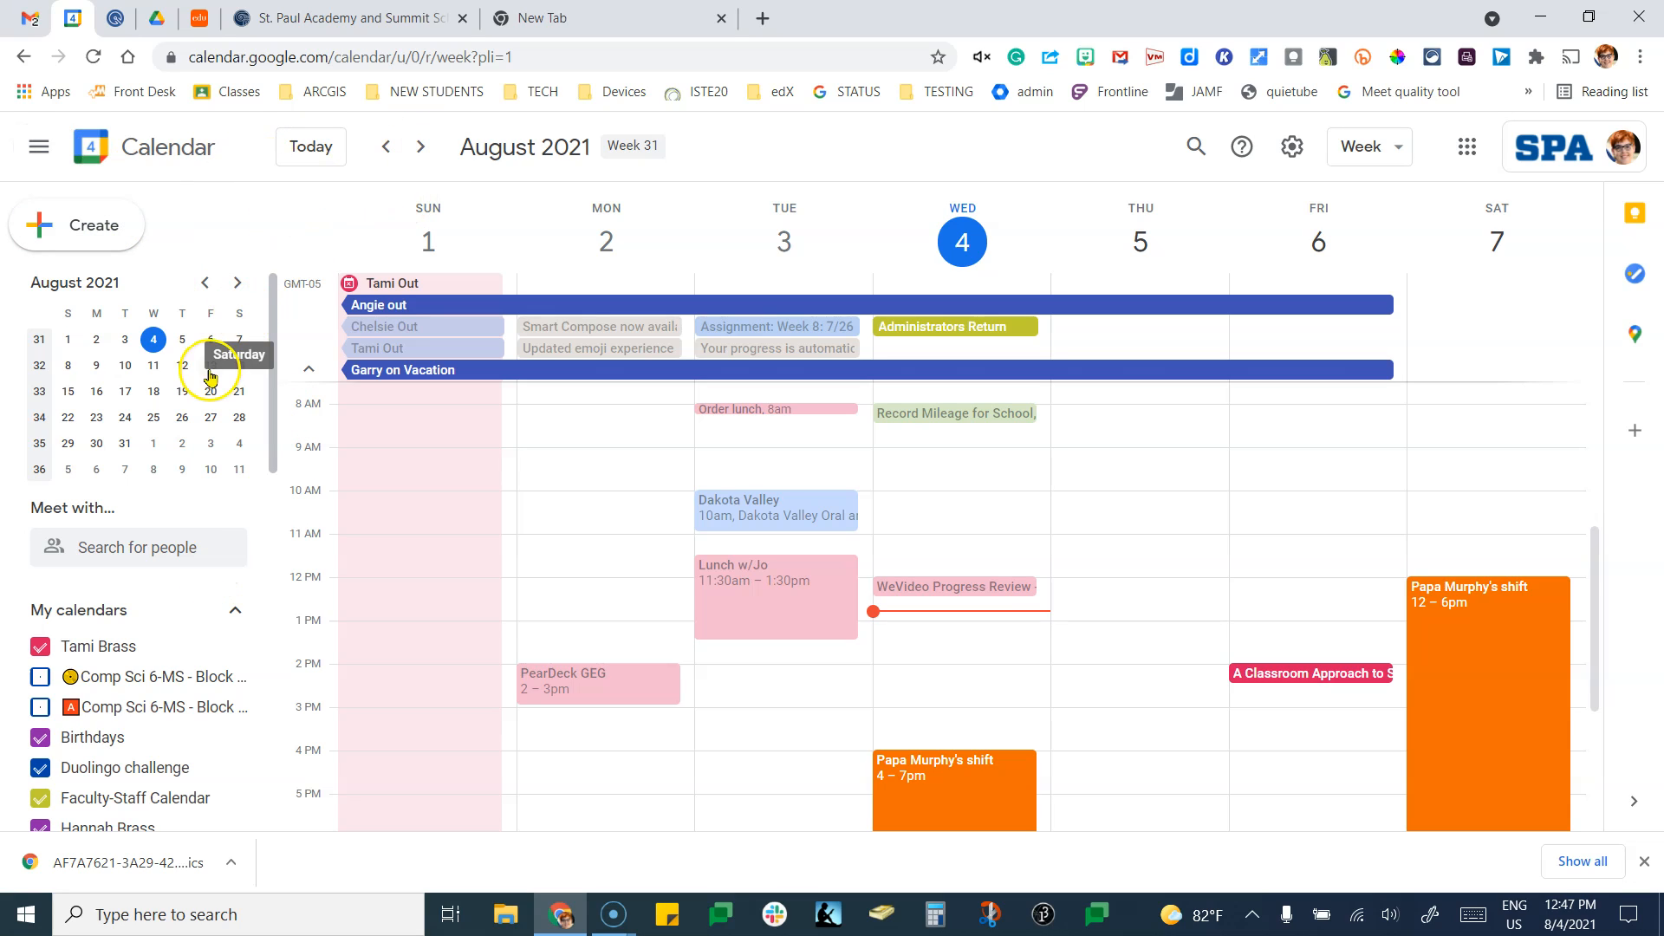
Jump to the week of September 19–25, 2021 via the mini calendar.
left_click(236, 282)
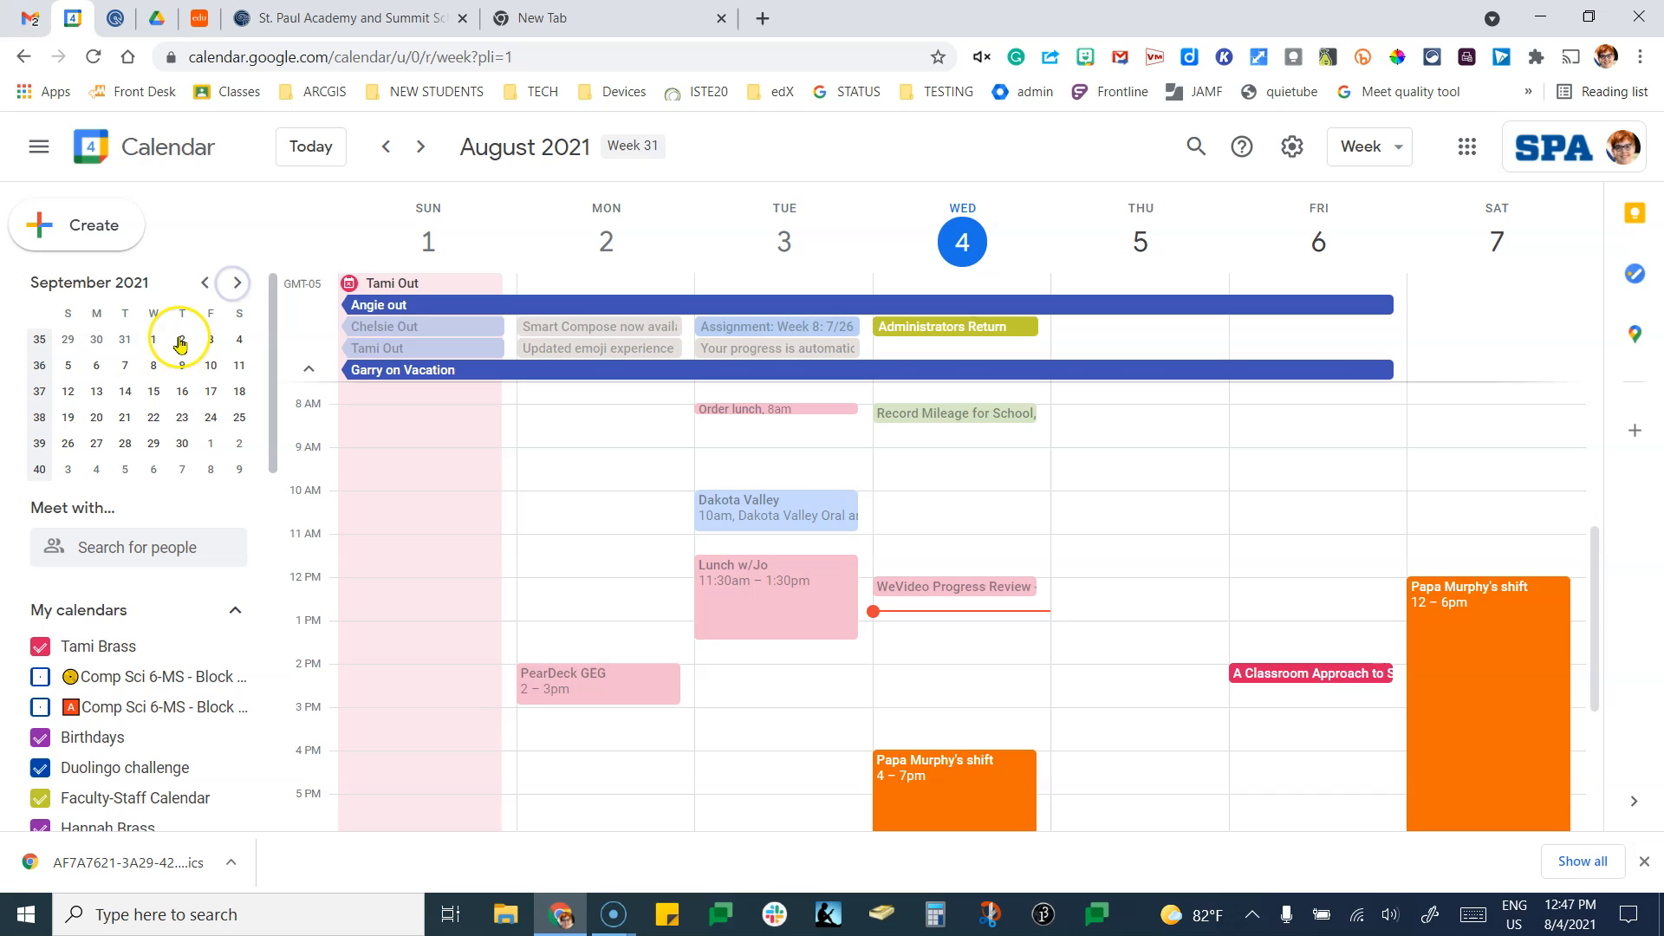
left_click(153, 416)
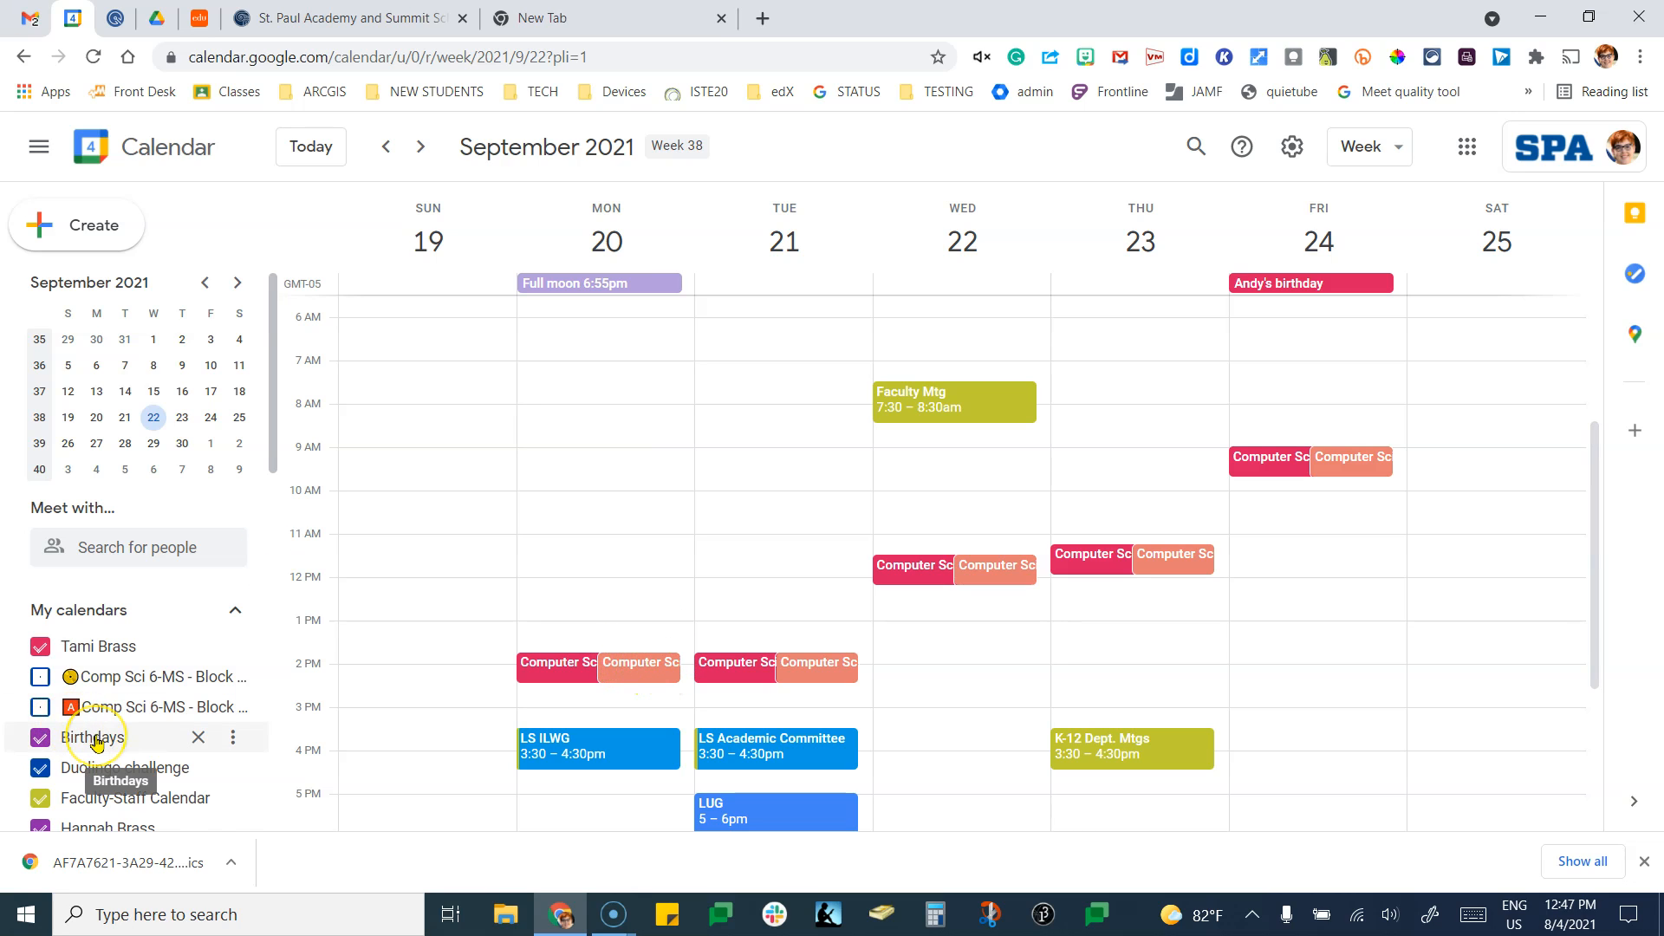
scroll(93, 735, "down", 5)
scroll(97, 743, "down", 2)
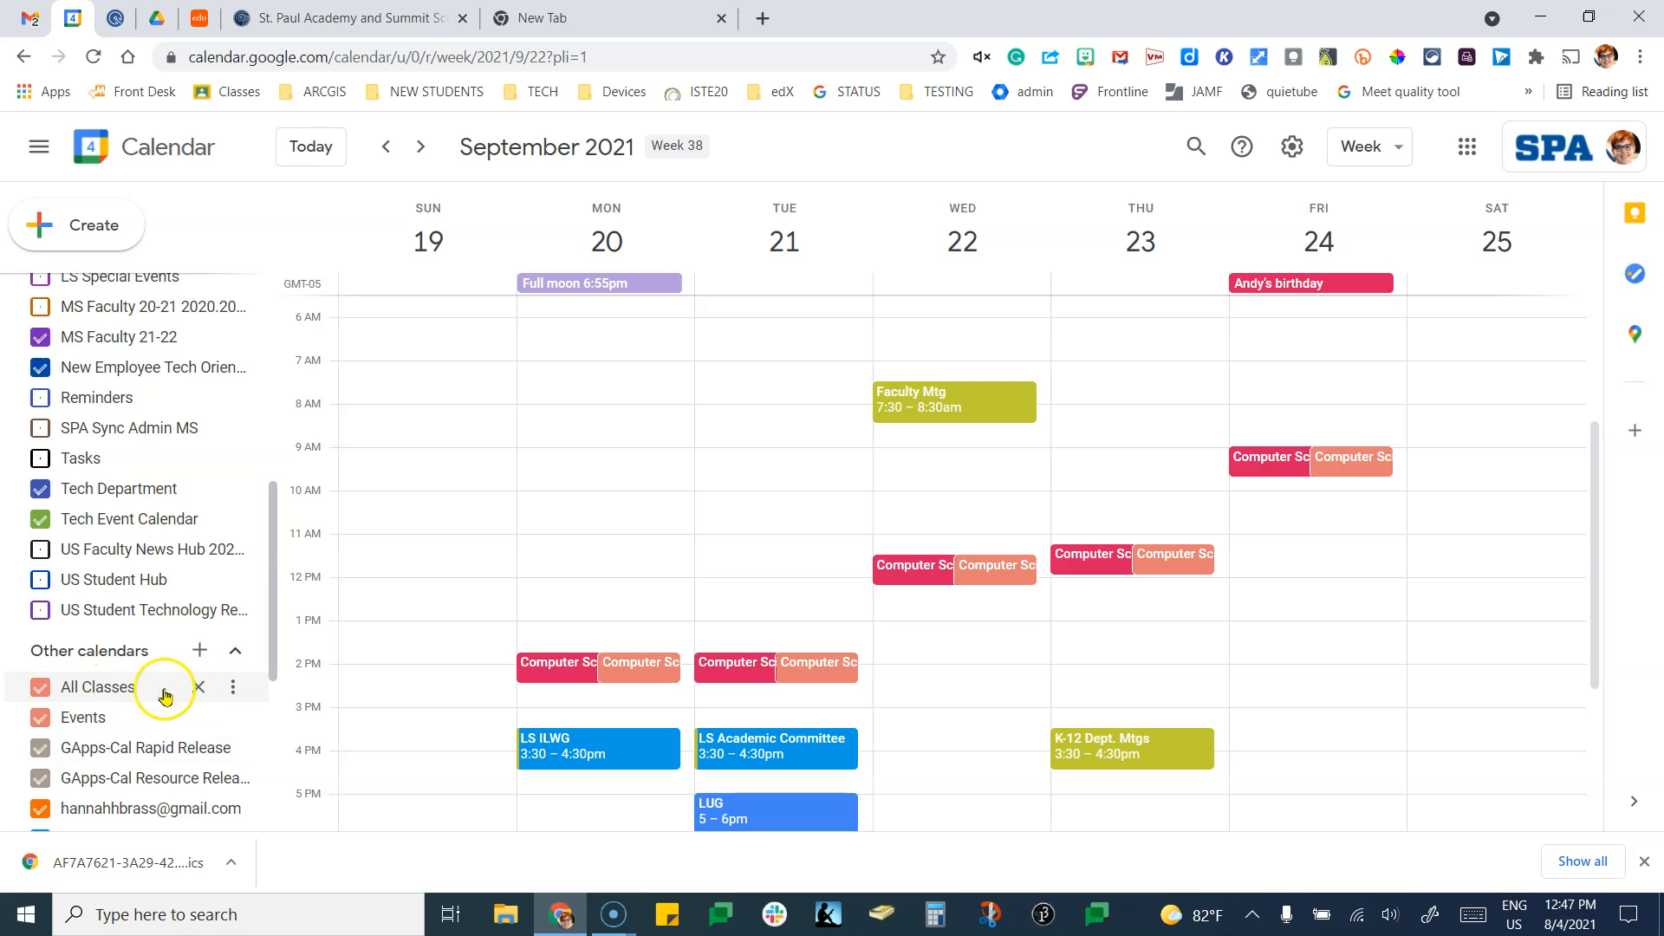
Toggle the All Classes calendar off and on, then check Monday's Computer Science 6 class details.
left_click(40, 688)
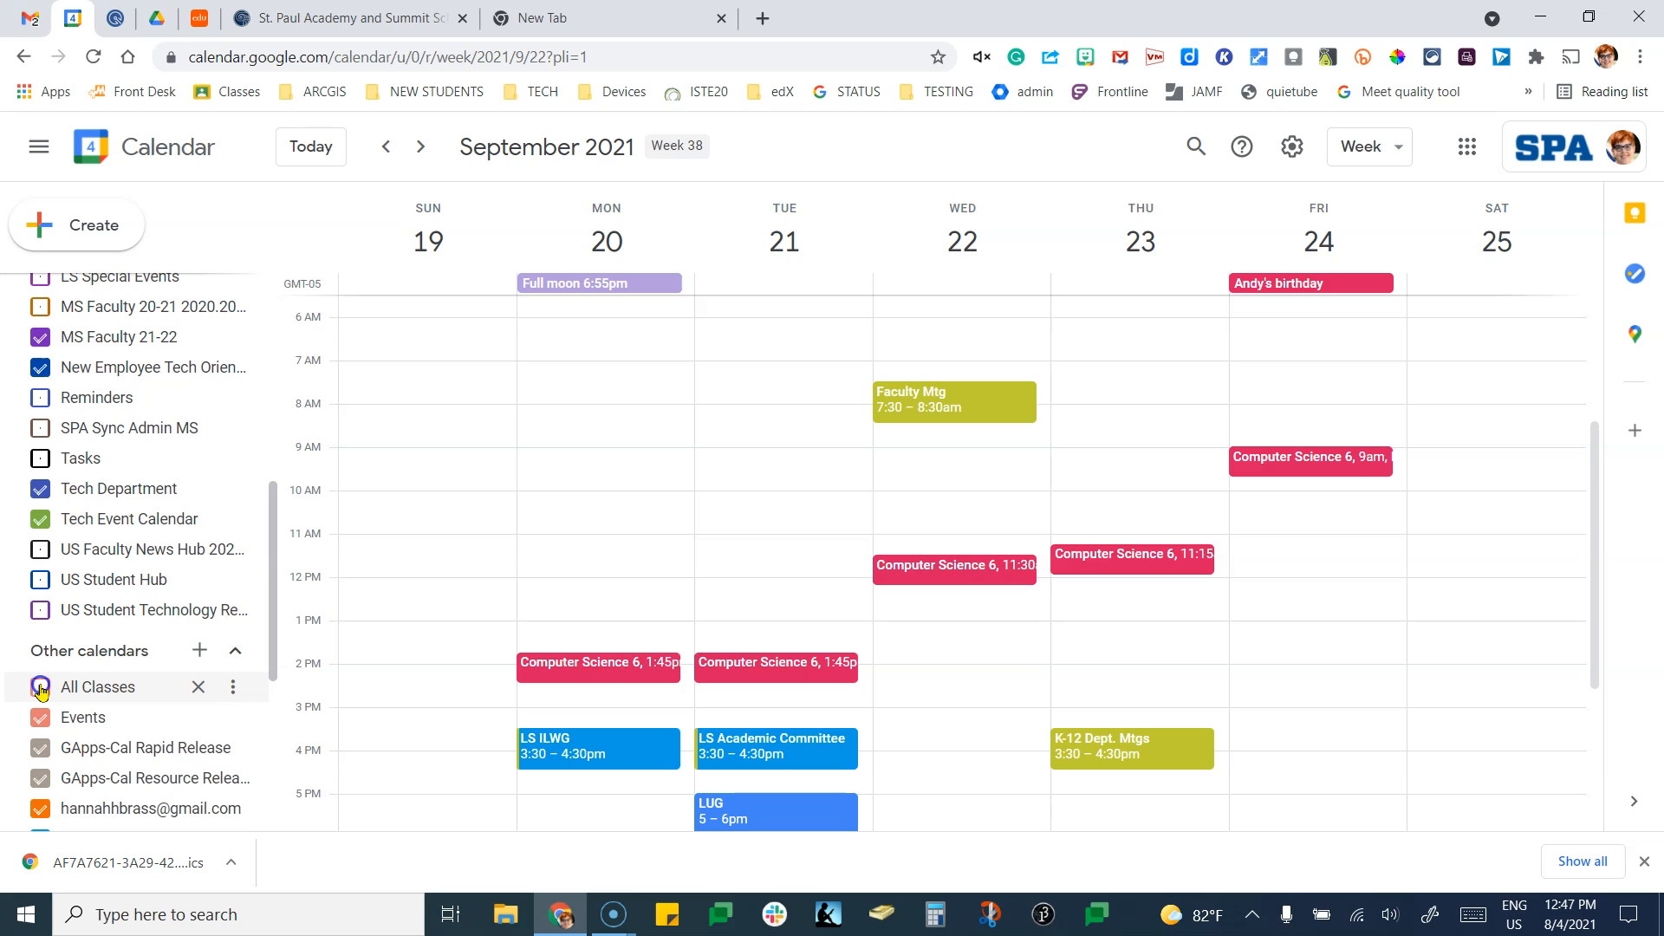
left_click(40, 689)
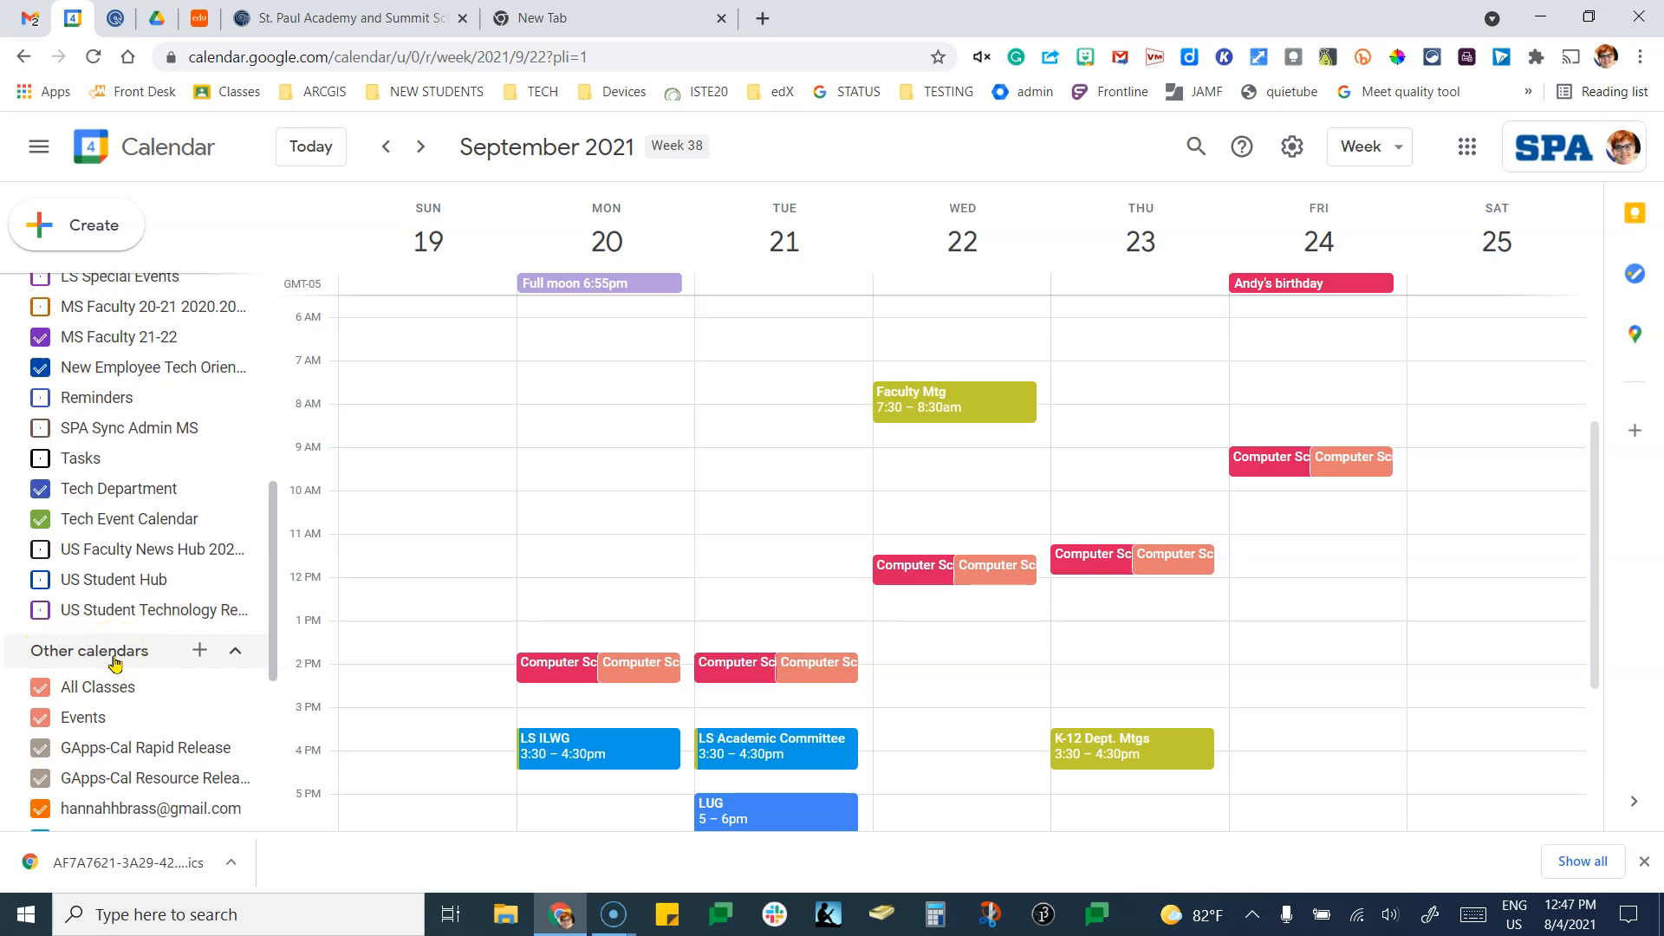
scroll(122, 424, "up", 5)
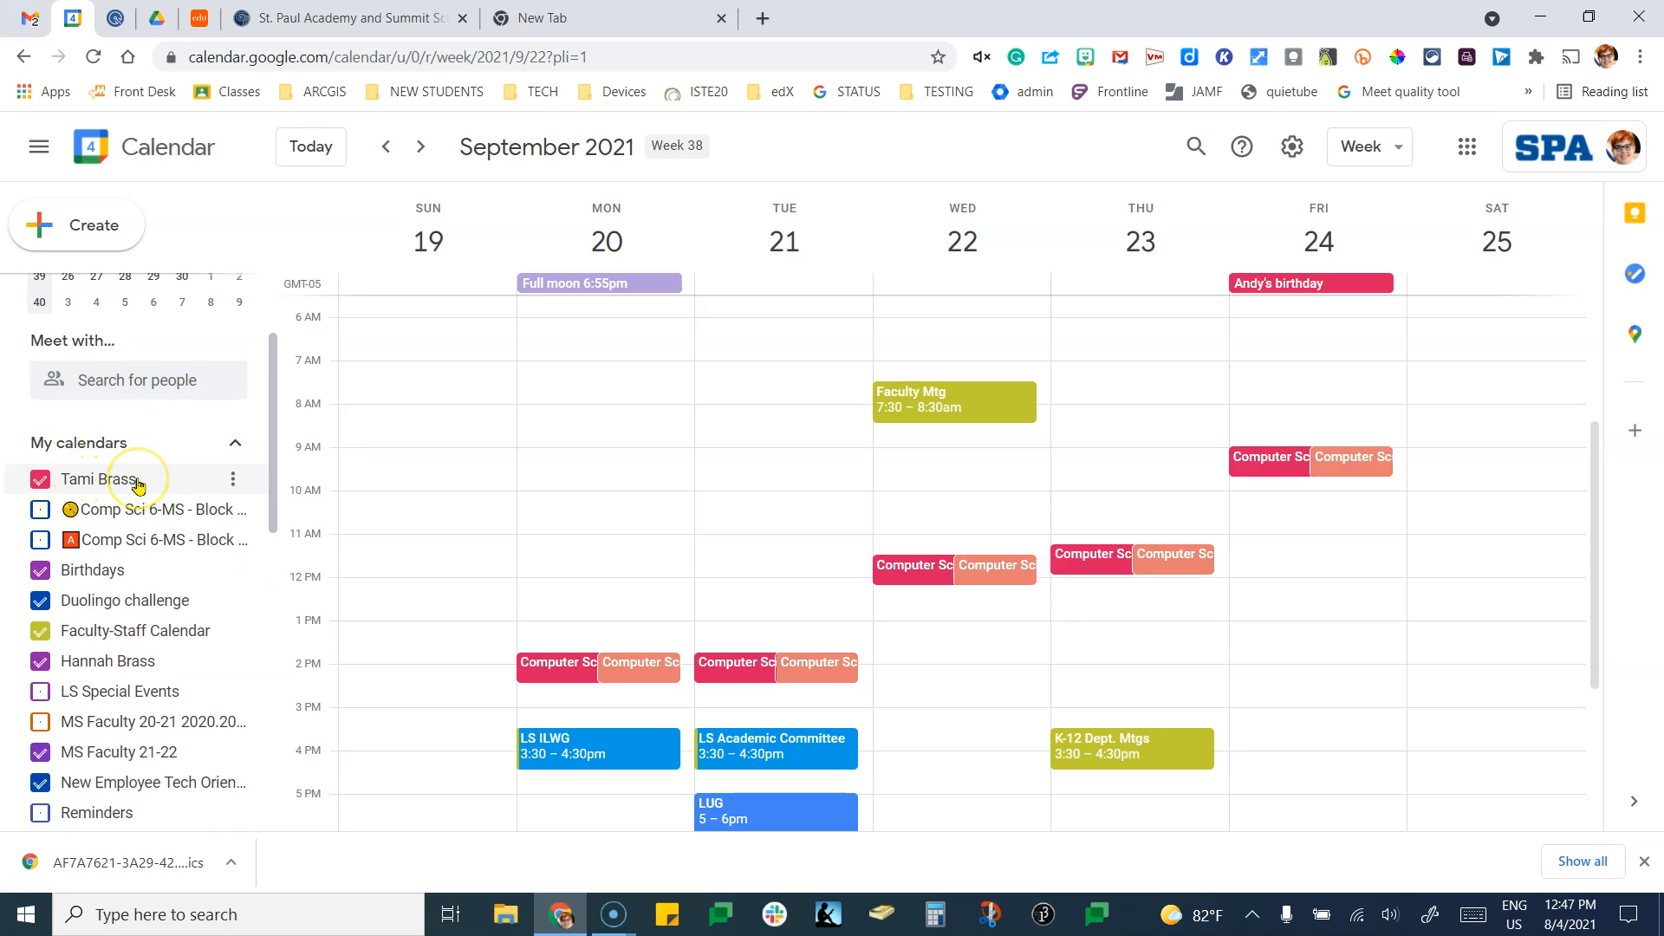
left_click(553, 667)
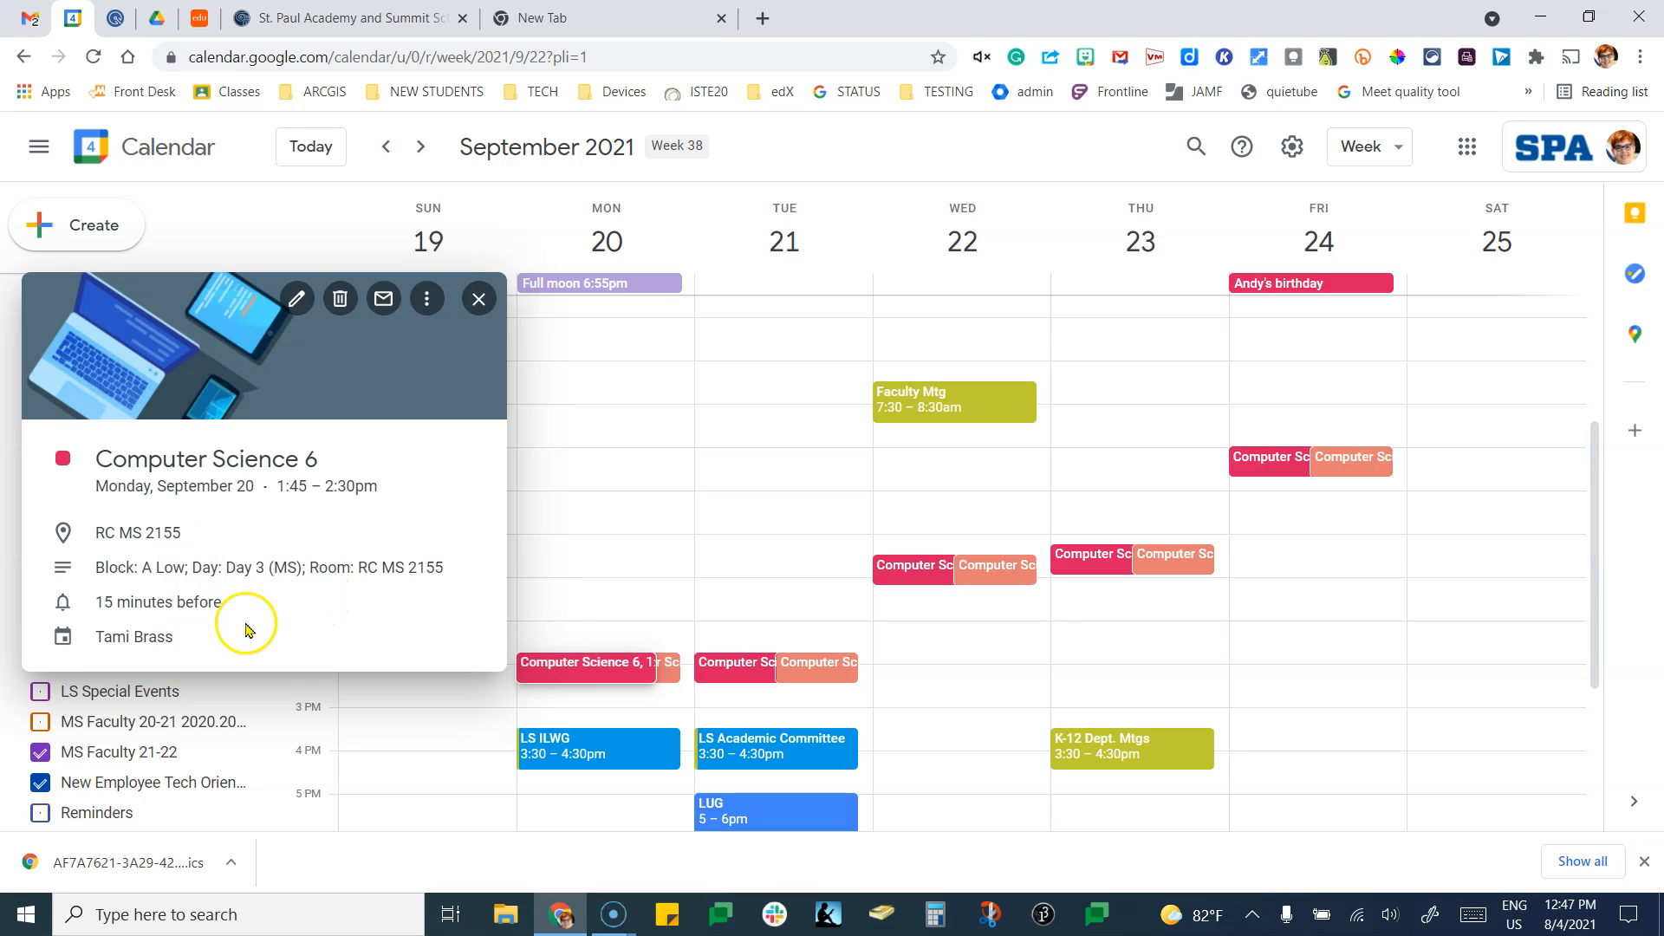
left_click(476, 298)
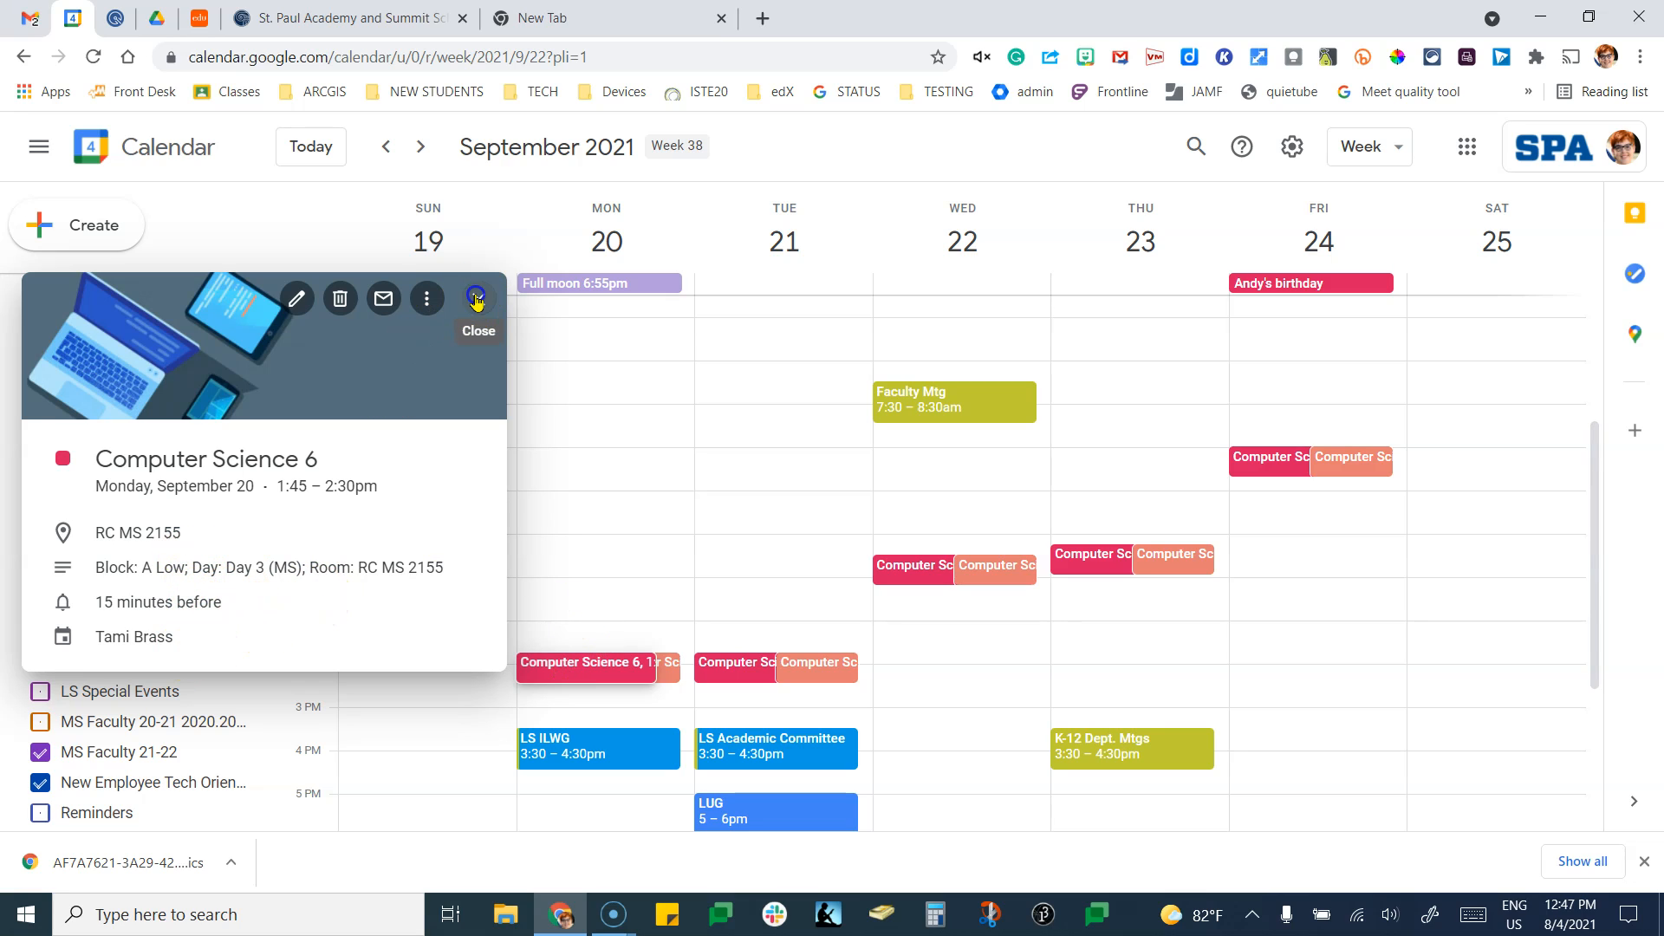